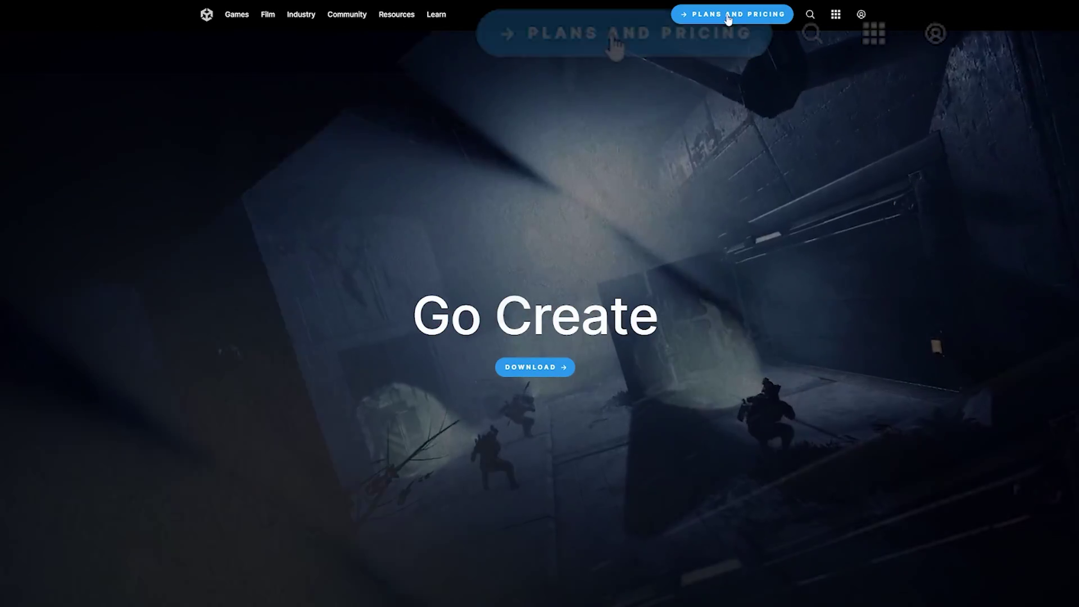
Review Unity's plans and download Unity Hub with the free Unity Personal plan.
left_click(728, 14)
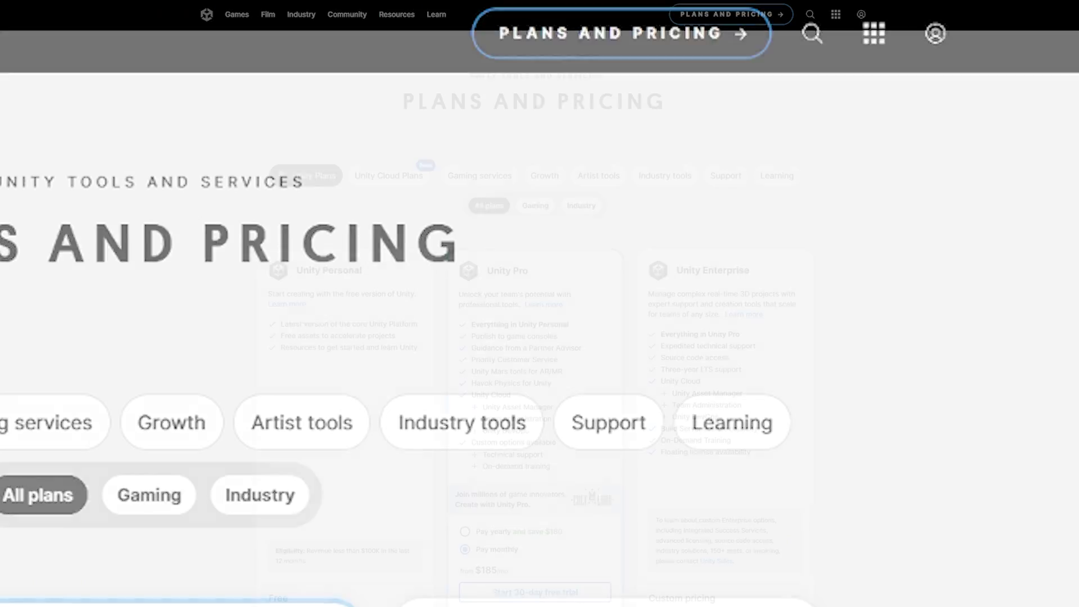
scroll(185, 190, "down", 2)
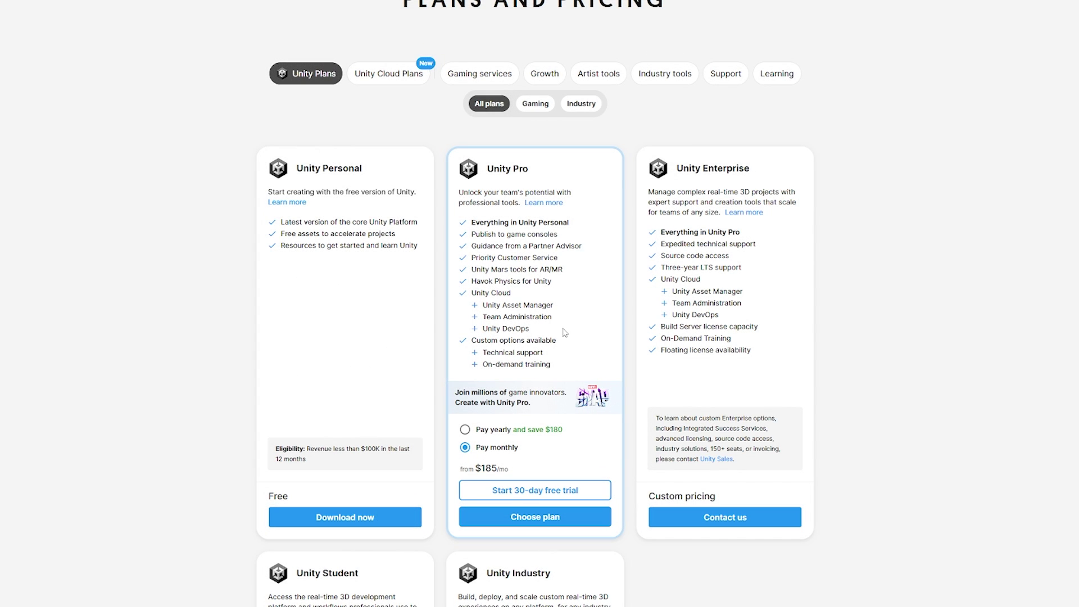
left_click(355, 517)
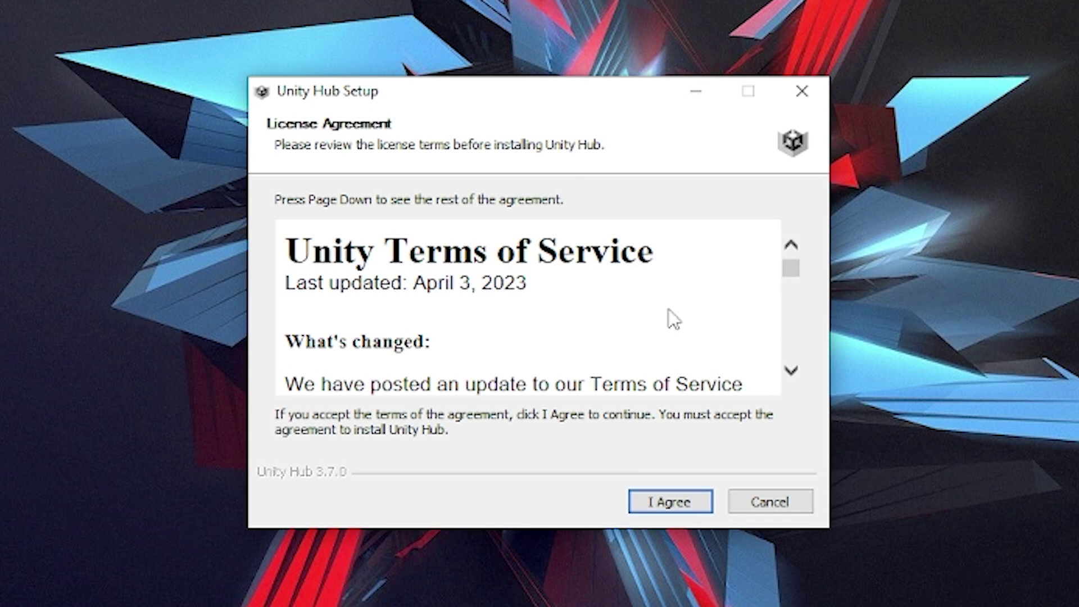
Accept the Unity Hub license and install it into C:\Program Files\Unity Hub.
left_click_drag(548, 100, 542, 99)
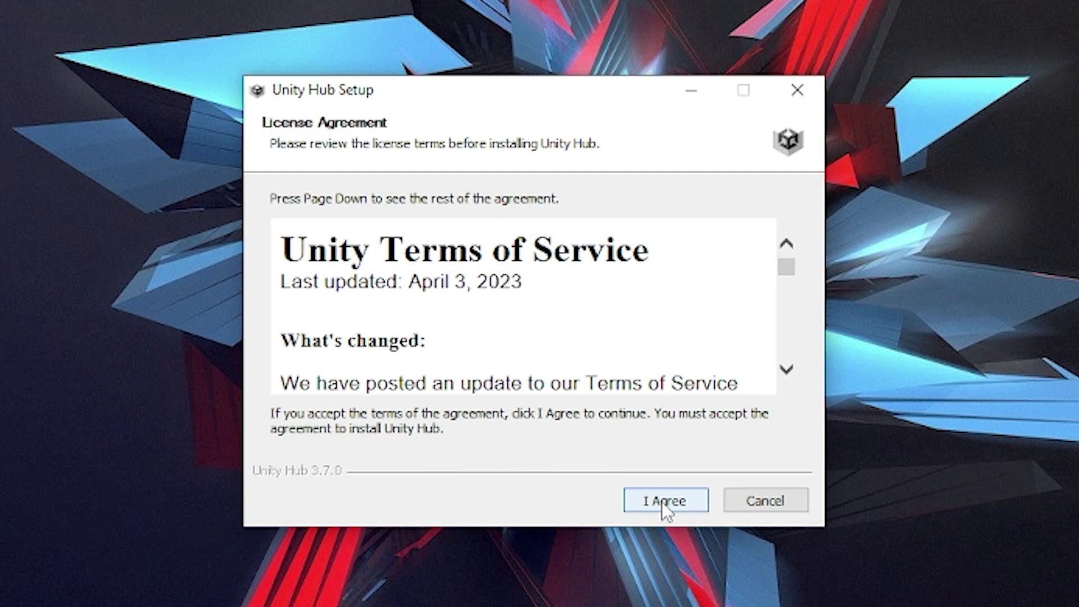
left_click(662, 501)
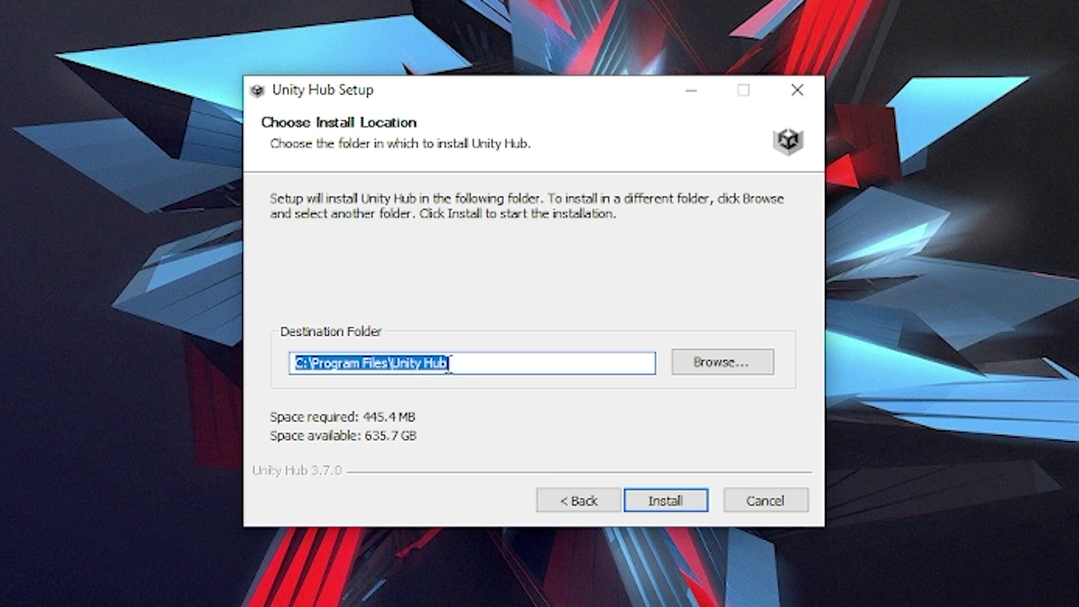
left_click(691, 503)
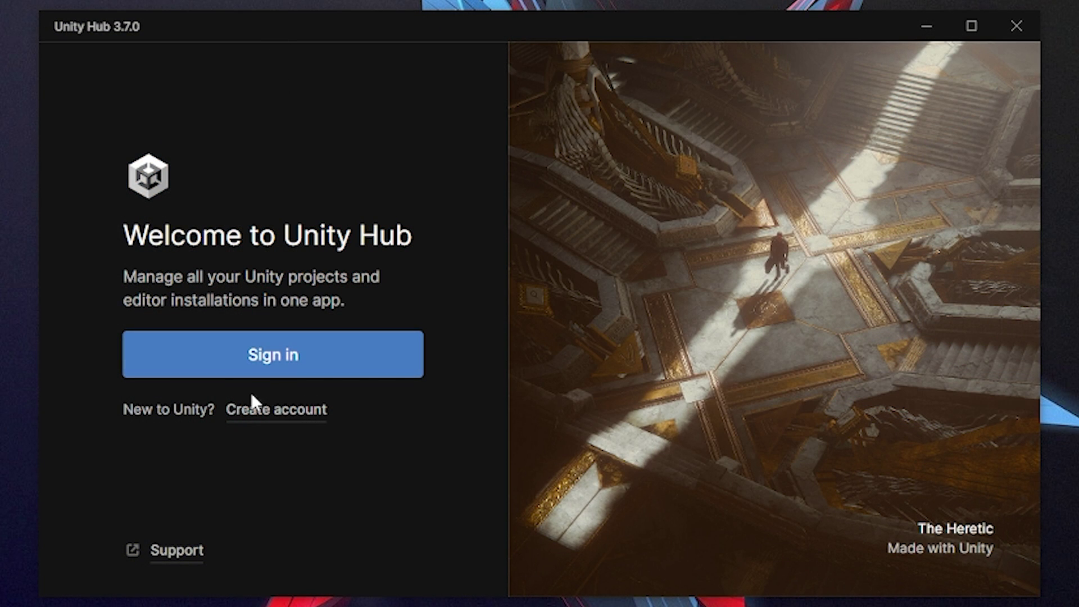
Create a Unity account, then view the Installs page listing the five installed editors.
left_click(275, 419)
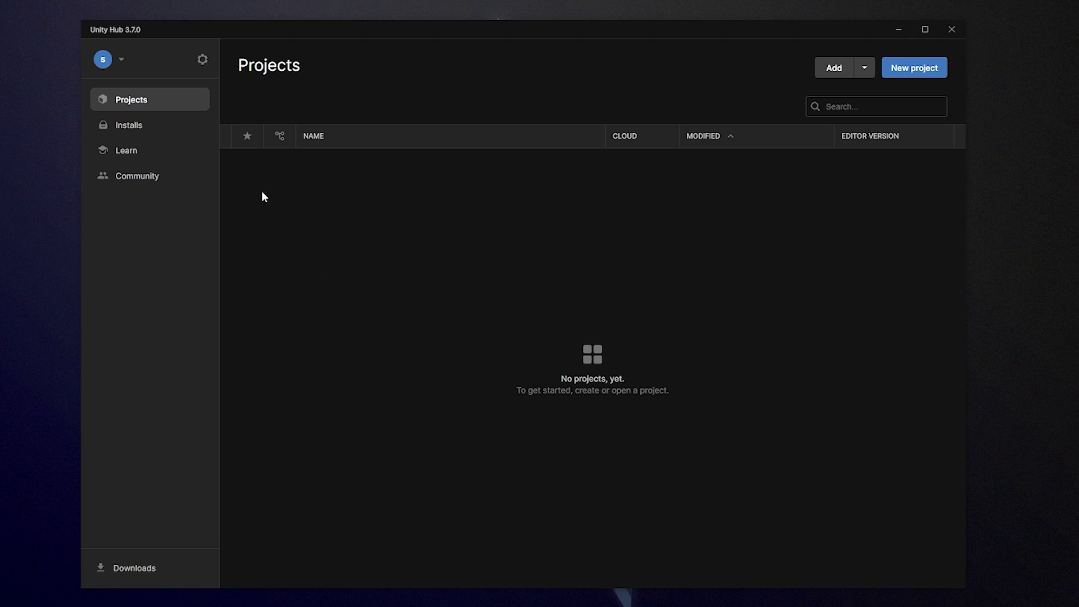
left_click(128, 130)
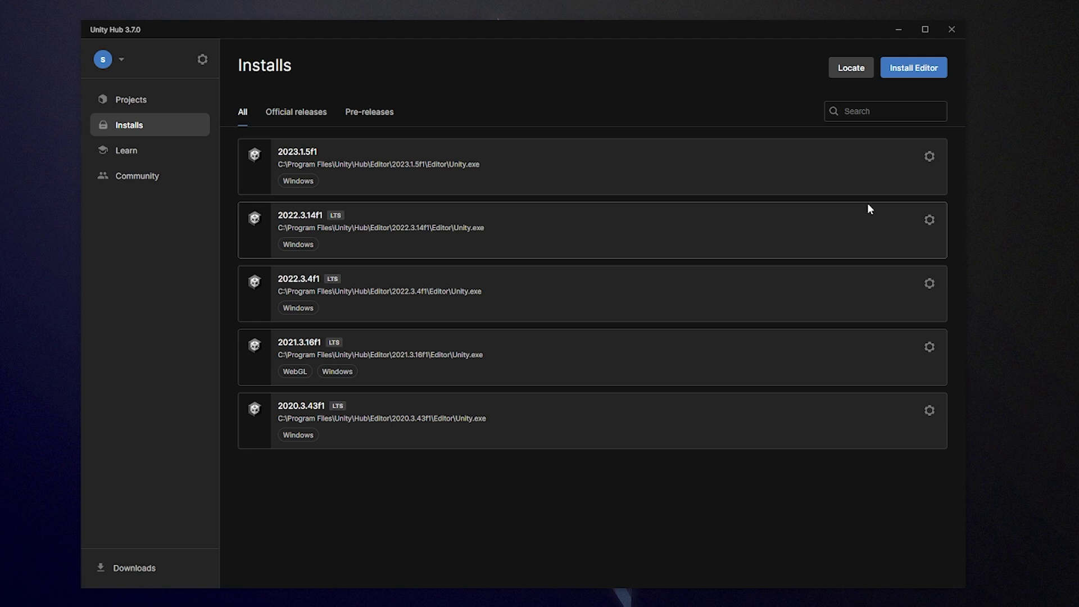
Check the editor archive, then choose to install Unity 2022.3.16f1 LTS with Visual Studio Community 2022.
left_click(913, 73)
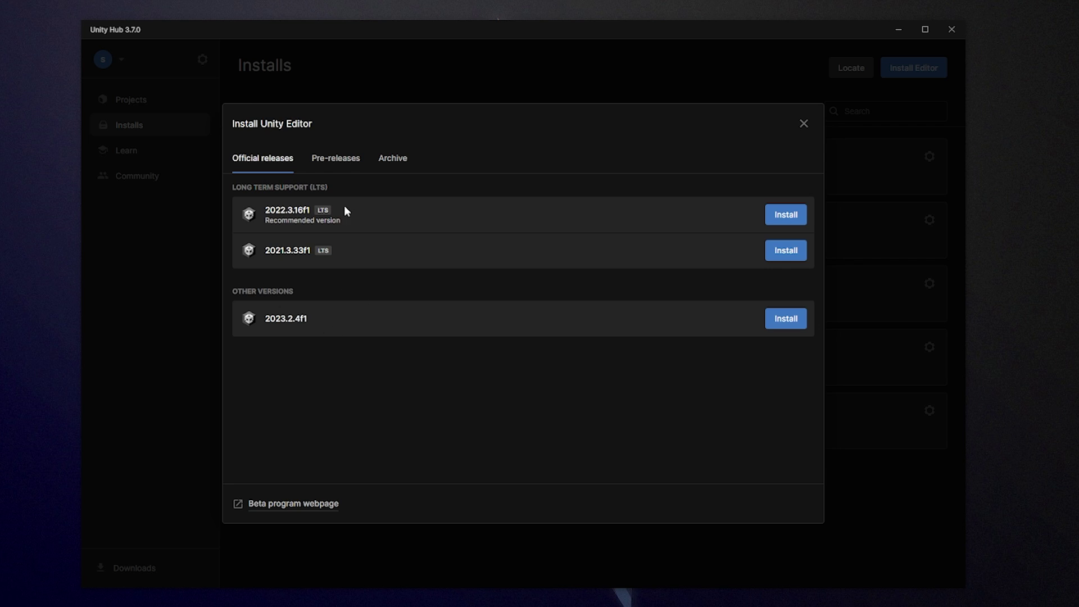
left_click(392, 160)
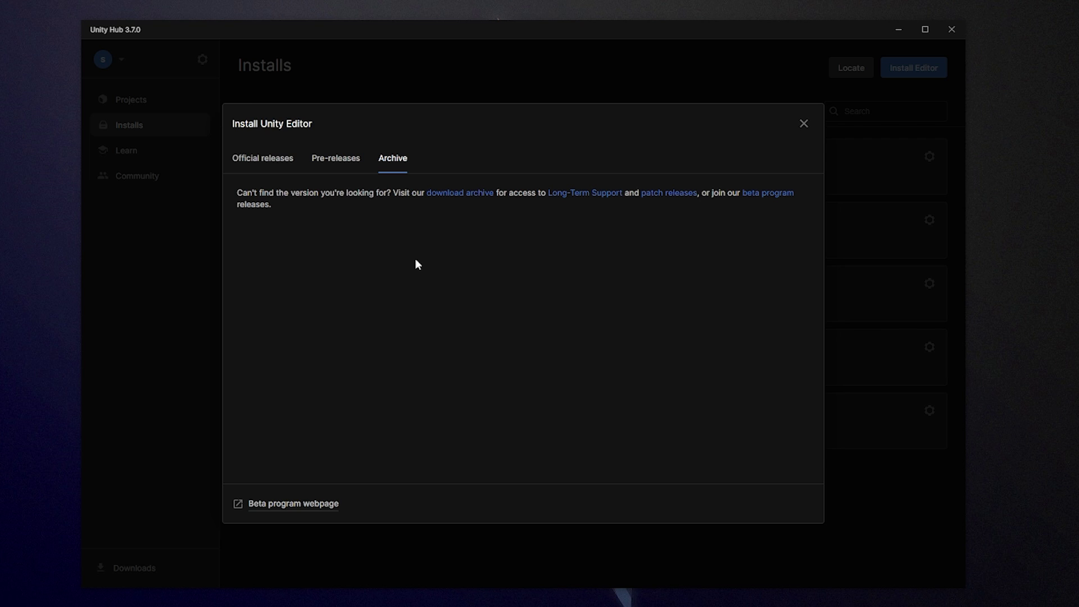
left_click(453, 196)
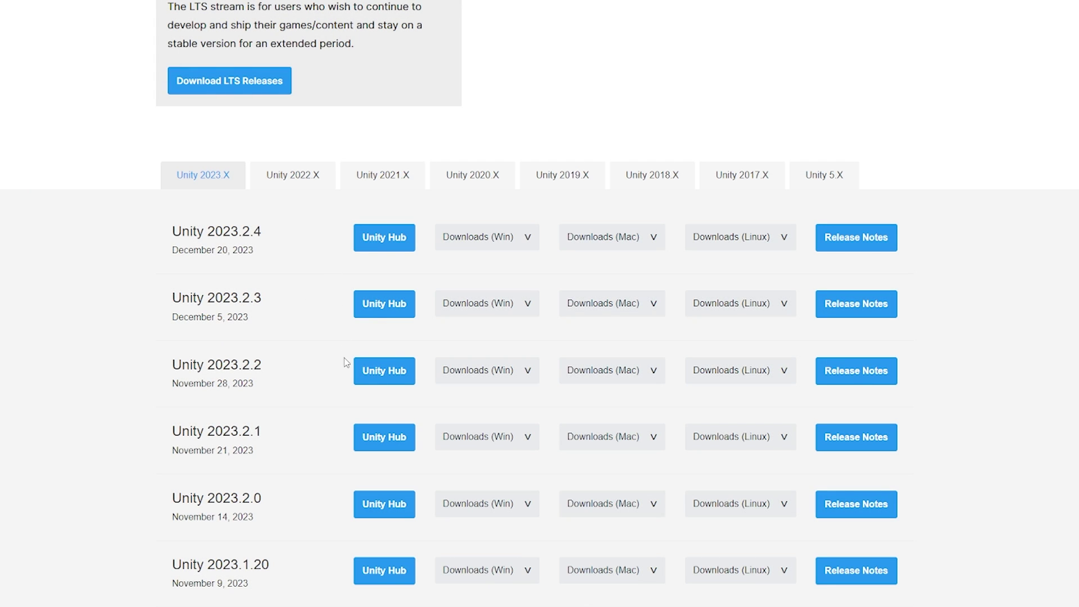
scroll(346, 362, "down", 2)
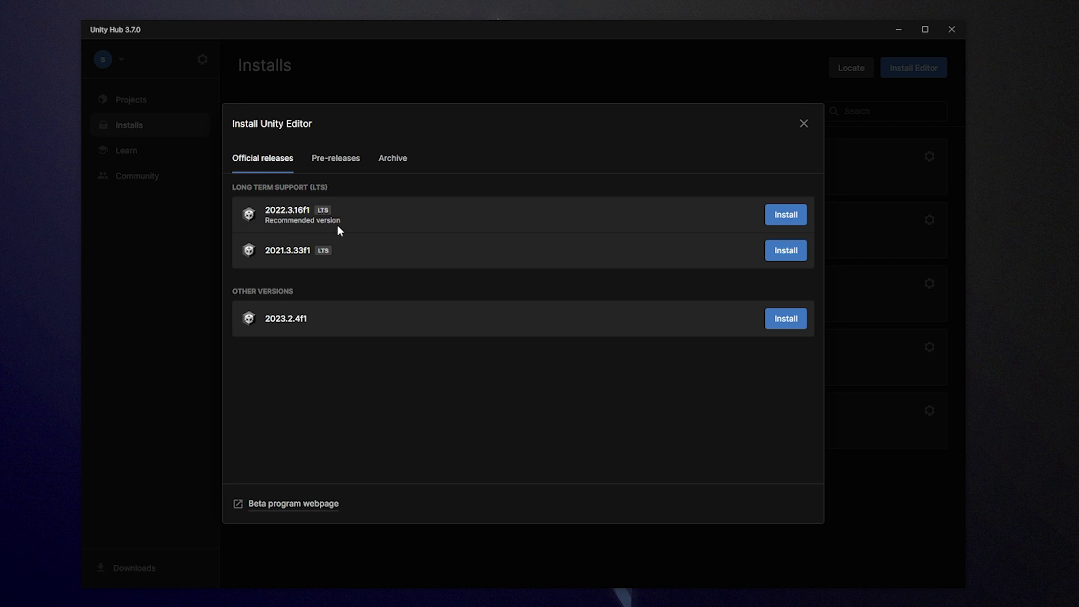
left_click(792, 223)
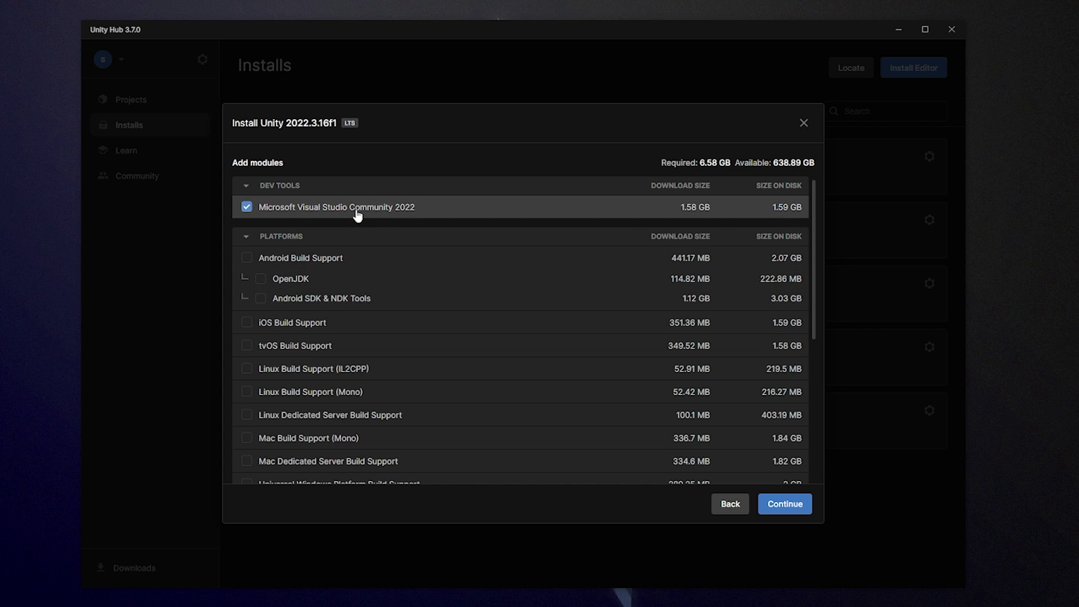
Accept the Visual Studio Community 2022 license terms and start the 2022.3.16f1 download.
scroll(367, 215, "down", 5)
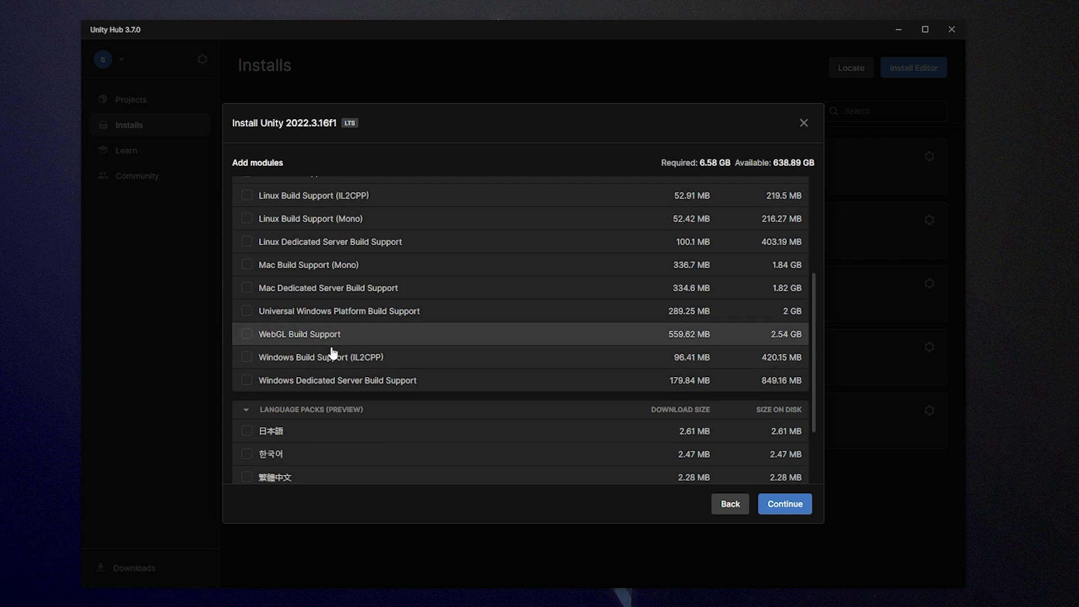
scroll(365, 297, "up", 5)
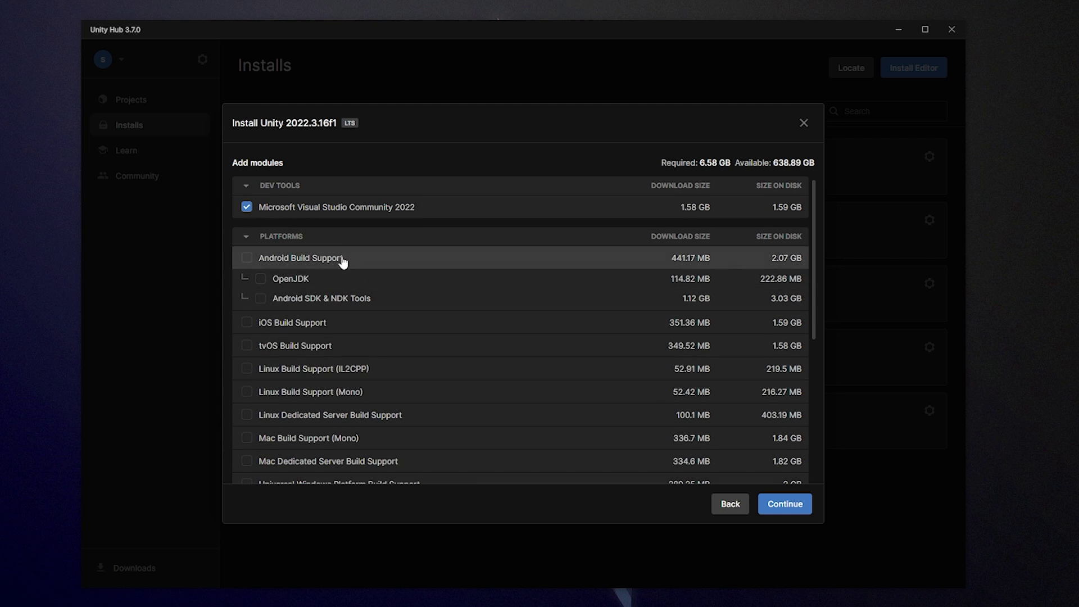
scroll(339, 260, "down", 7)
scroll(308, 204, "up", 3)
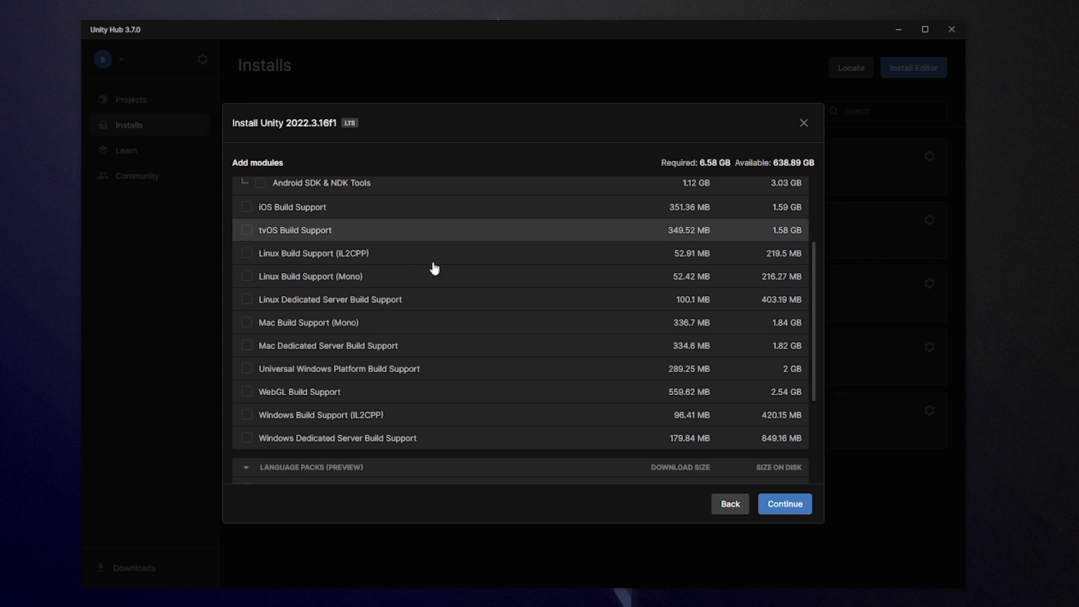
scroll(425, 307, "up", 3)
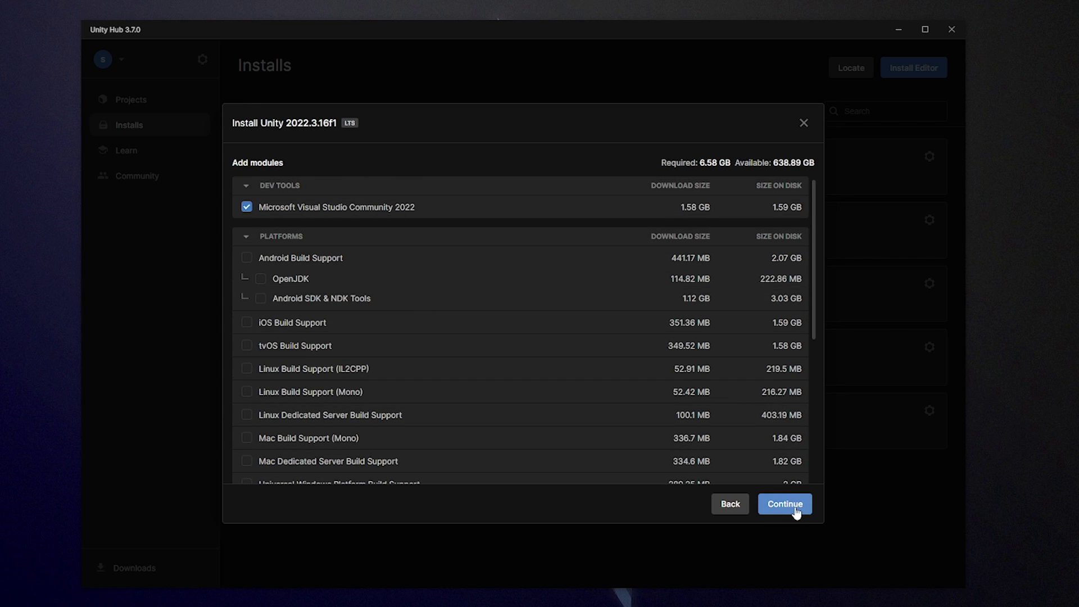
left_click(793, 506)
left_click(336, 351)
left_click(776, 381)
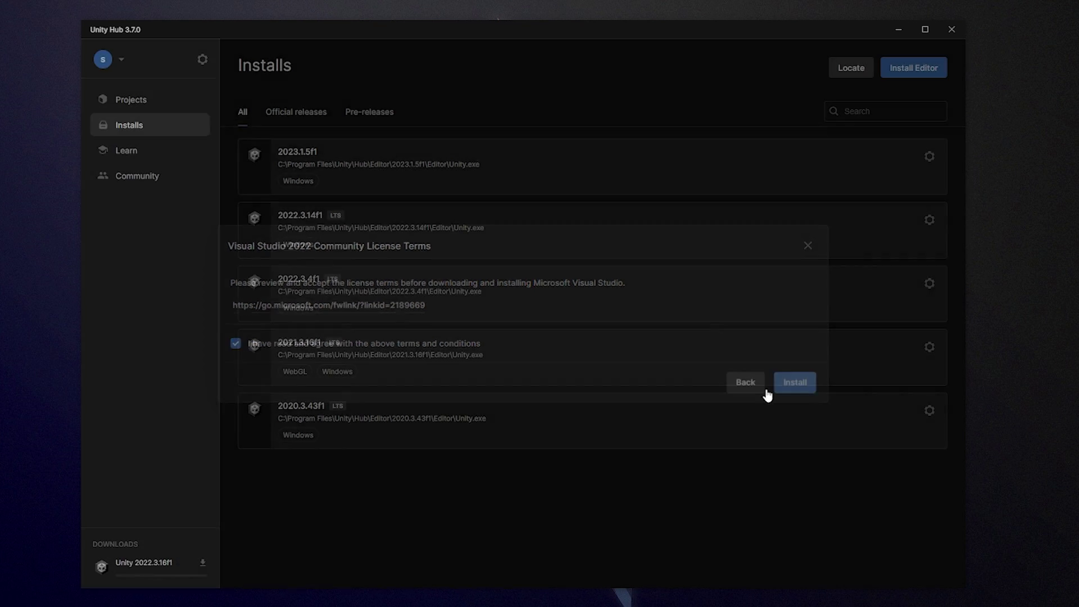
left_click(654, 409)
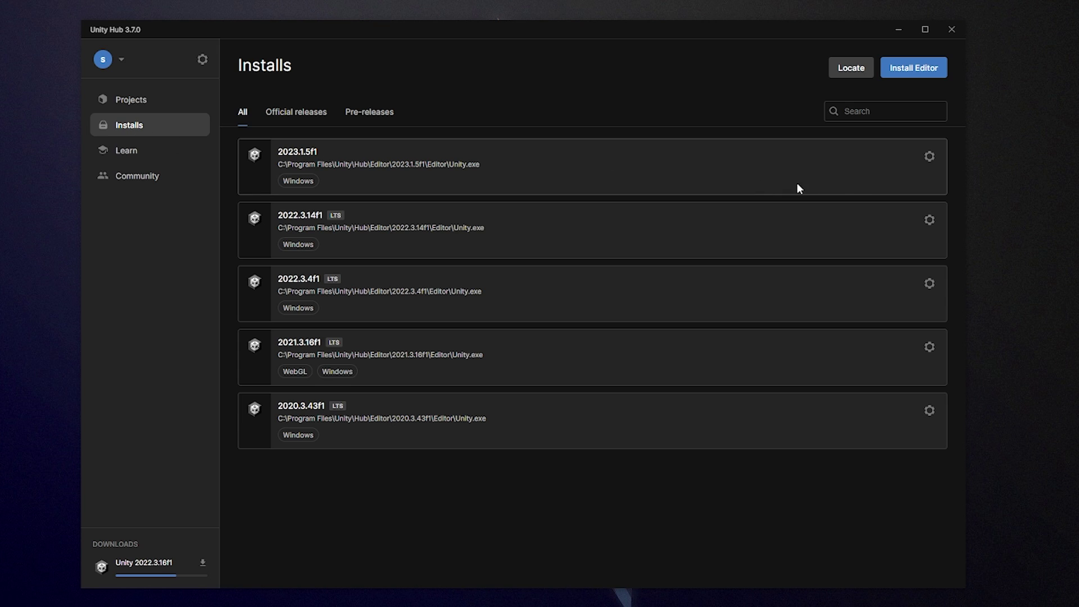
Review the addable modules for editor 2023.1.5f1 and close the list without changes.
left_click(929, 158)
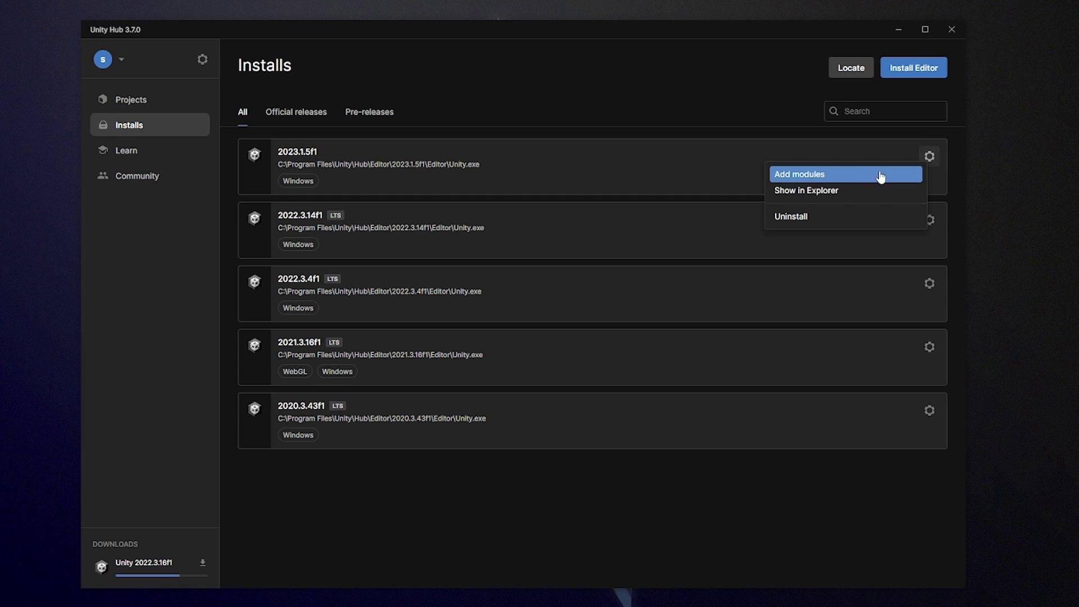
left_click(840, 175)
scroll(425, 319, "down", 3)
scroll(393, 304, "down", 3)
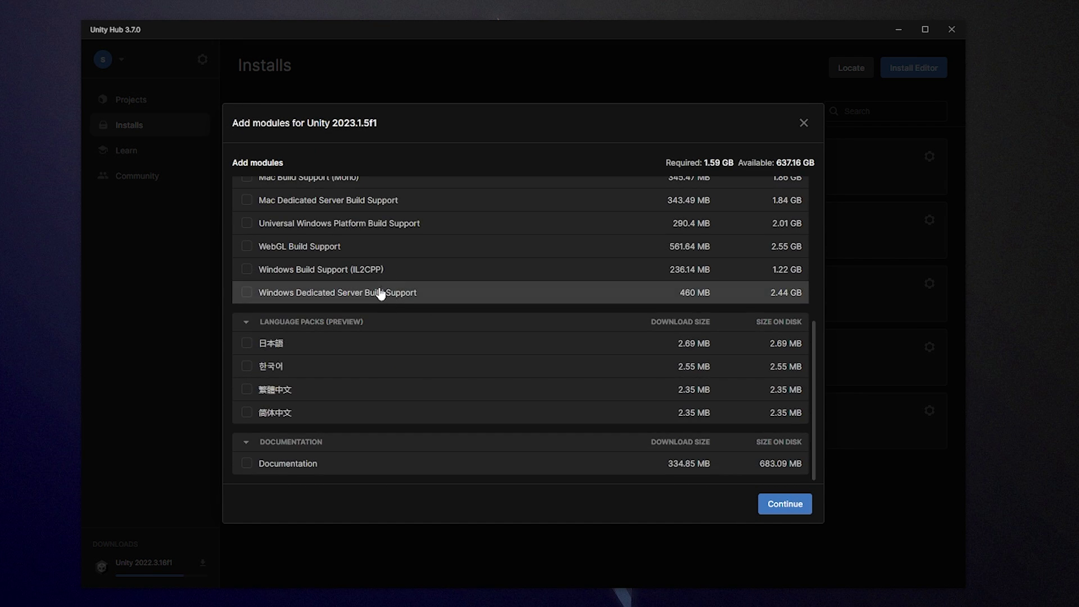
scroll(344, 398, "up", 5)
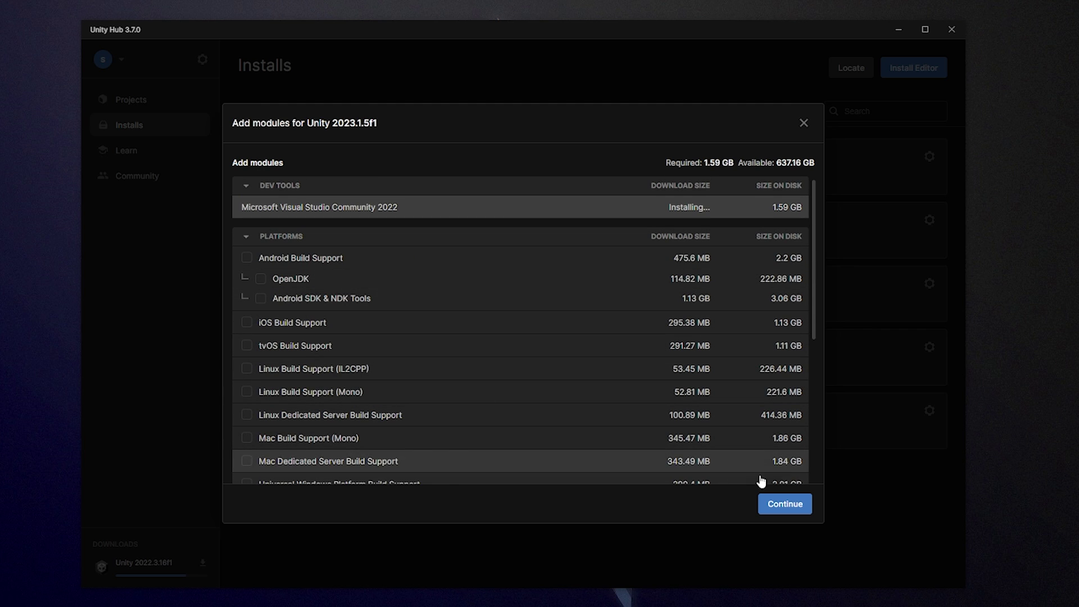
left_click(805, 124)
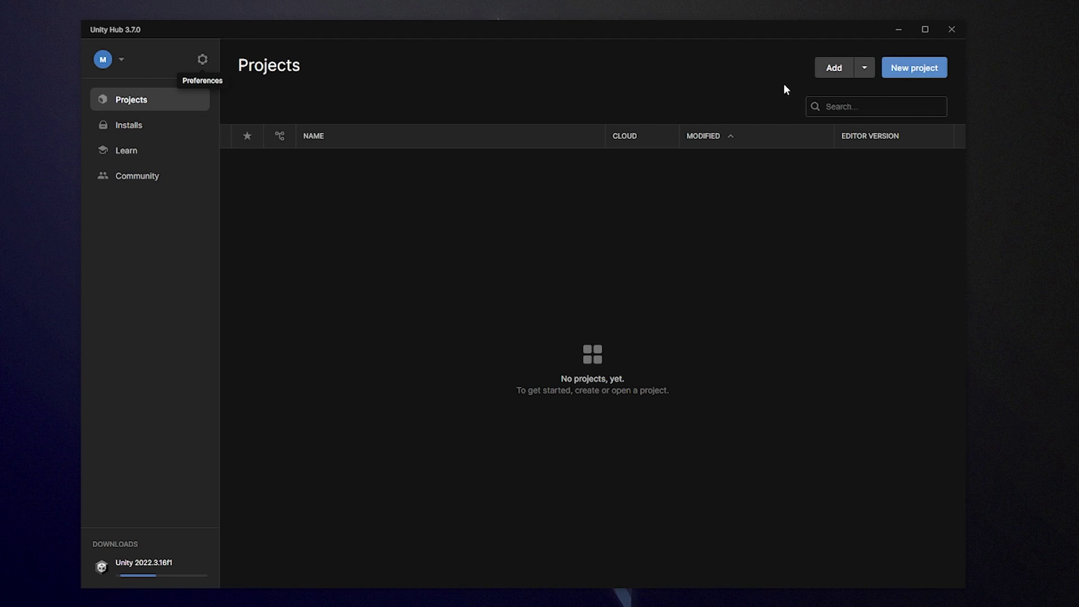
Check the active Professional license under Manage licenses, dismissing the Add new license dialog.
left_click(122, 61)
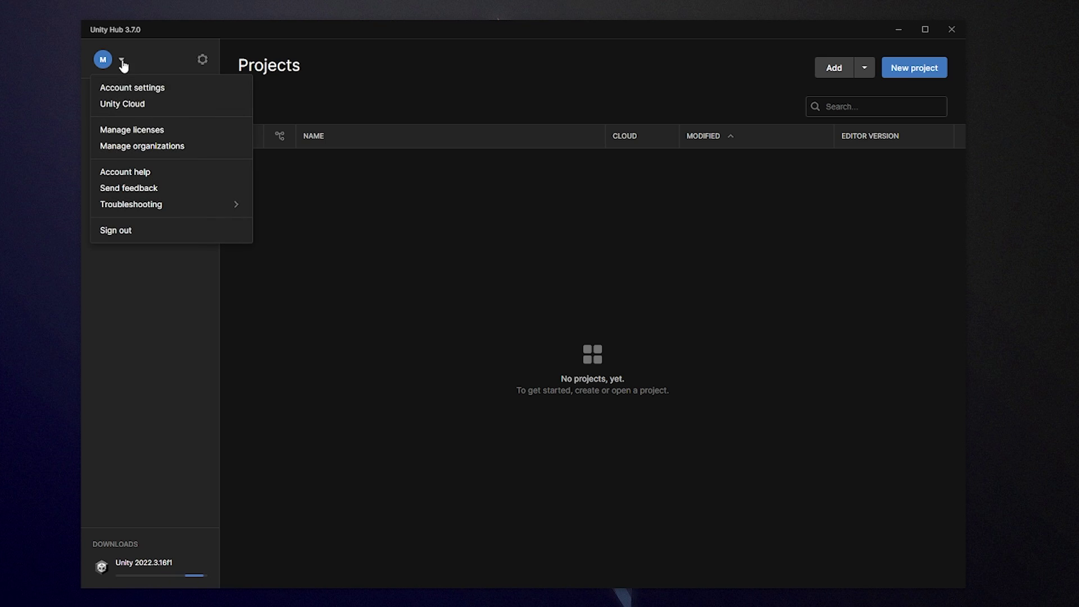
left_click(147, 131)
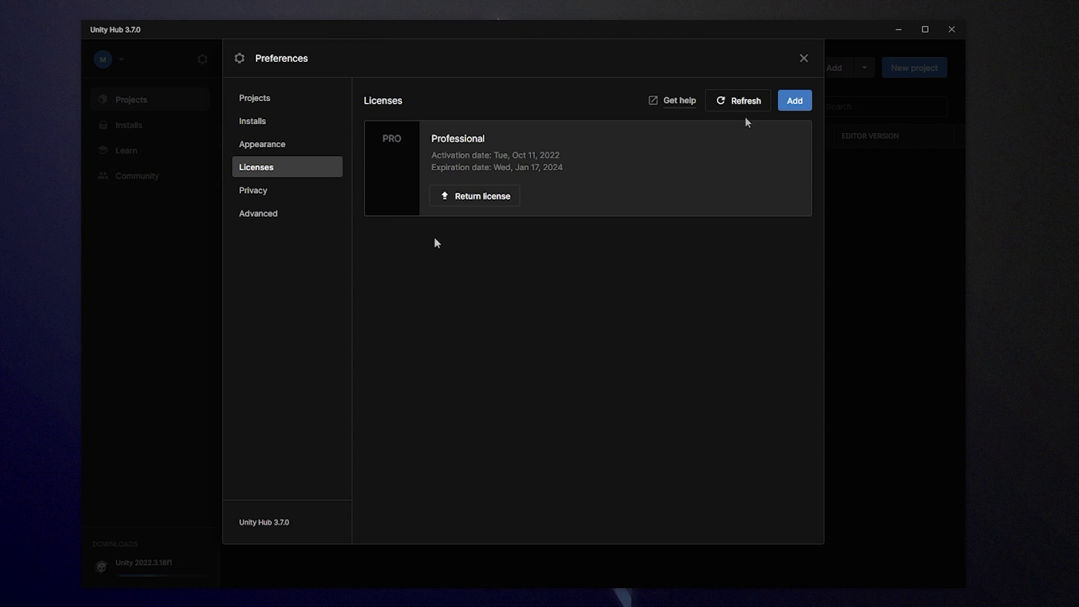
left_click(797, 101)
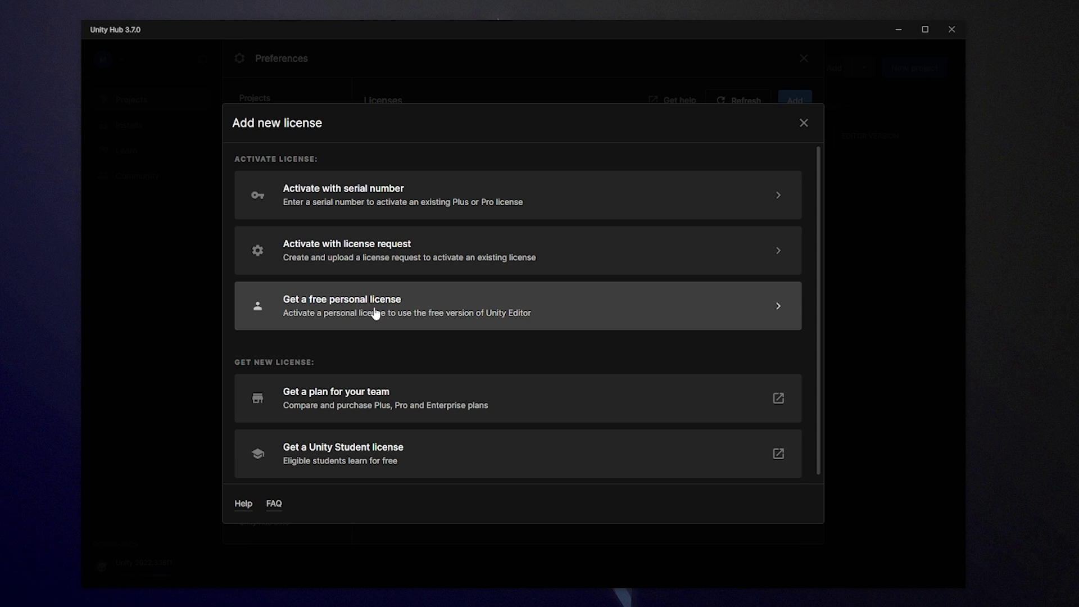
left_click(804, 124)
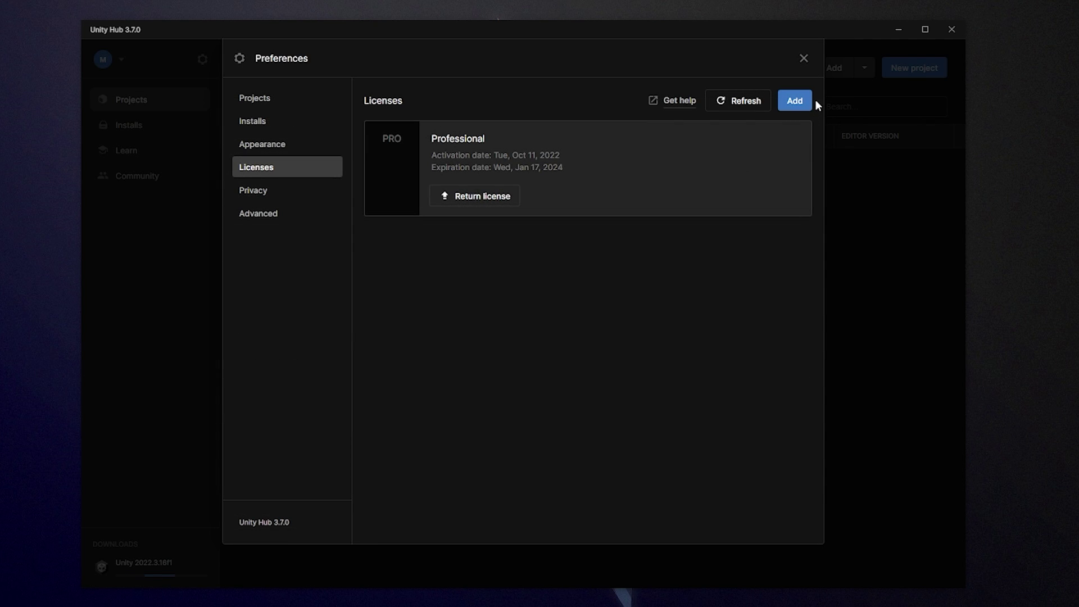
Select the Game development with Unity workload in Visual Studio Installer, excluding the optional Unity Hub.
left_click(804, 58)
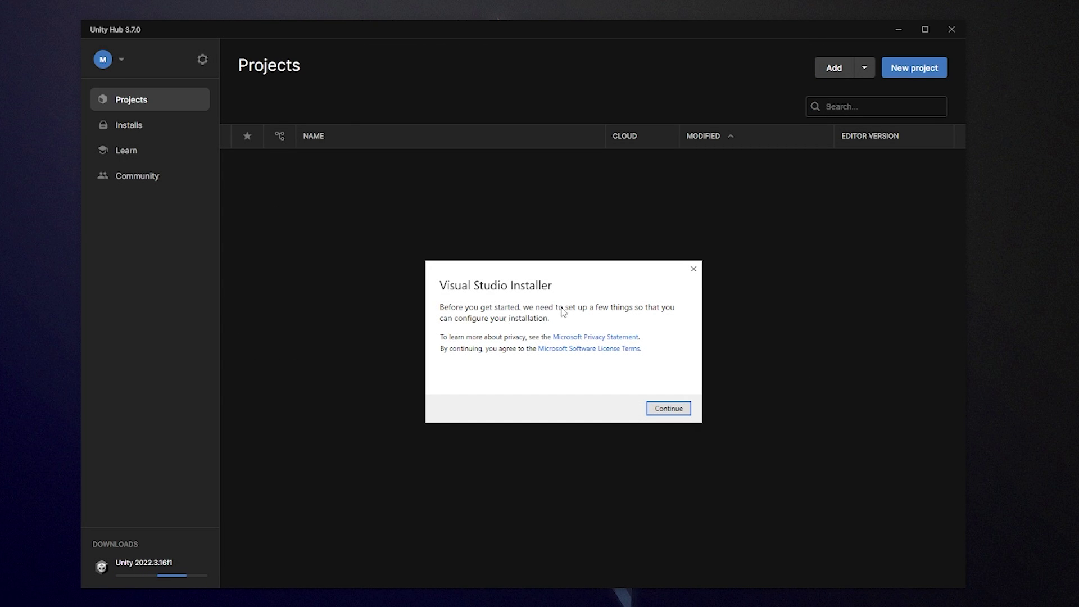
left_click(667, 408)
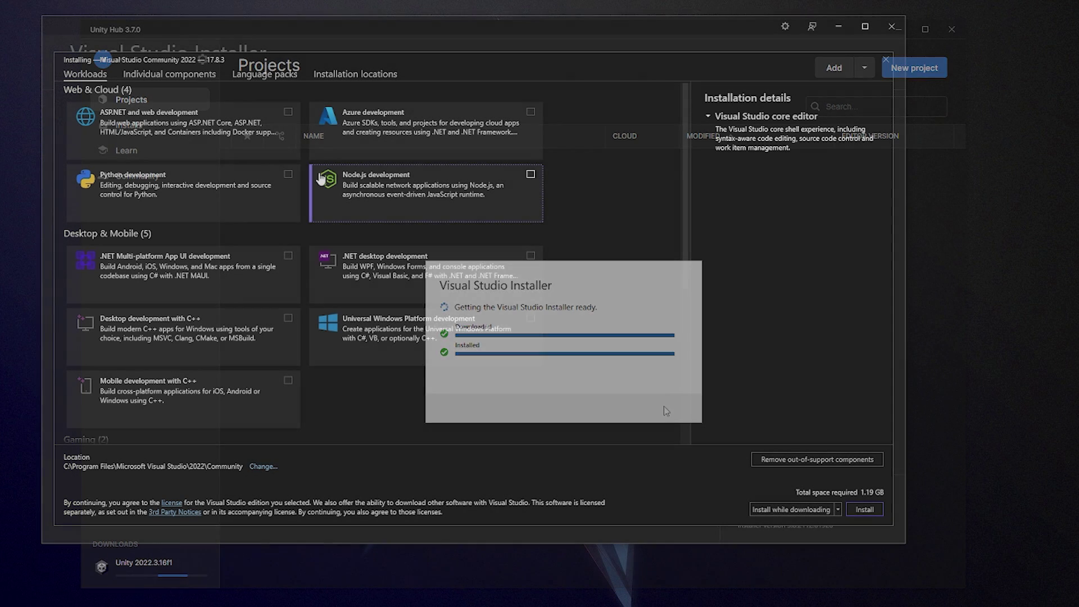
scroll(267, 202, "down", 3)
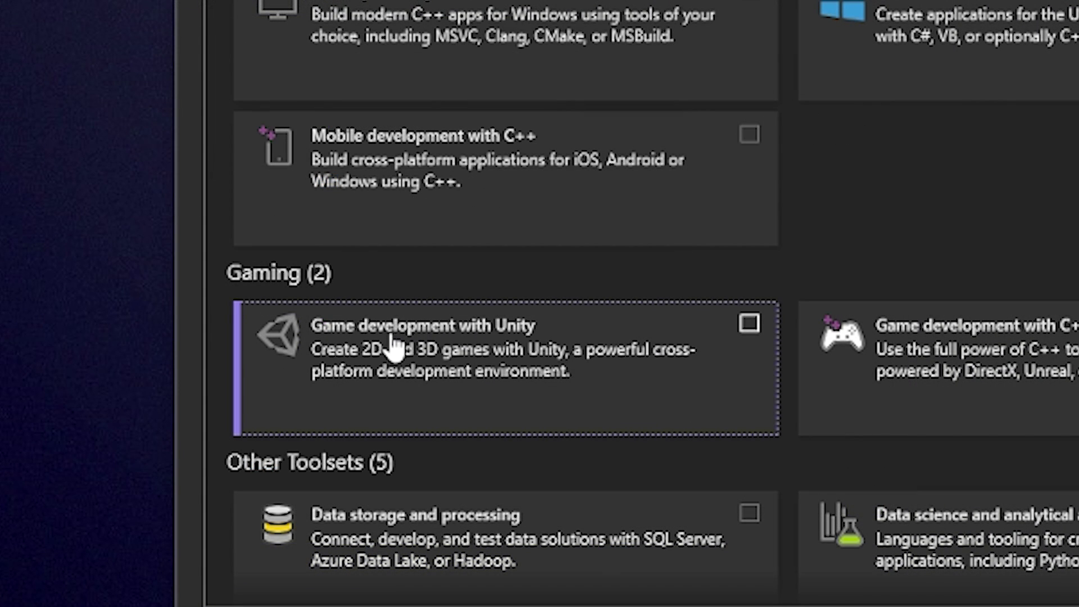
left_click(474, 357)
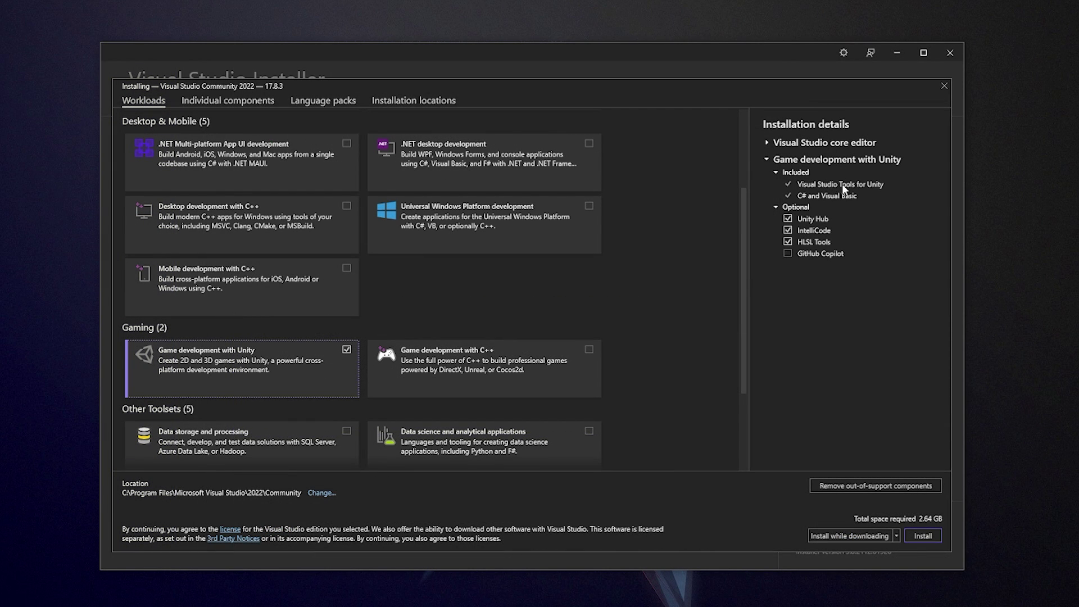
left_click(788, 219)
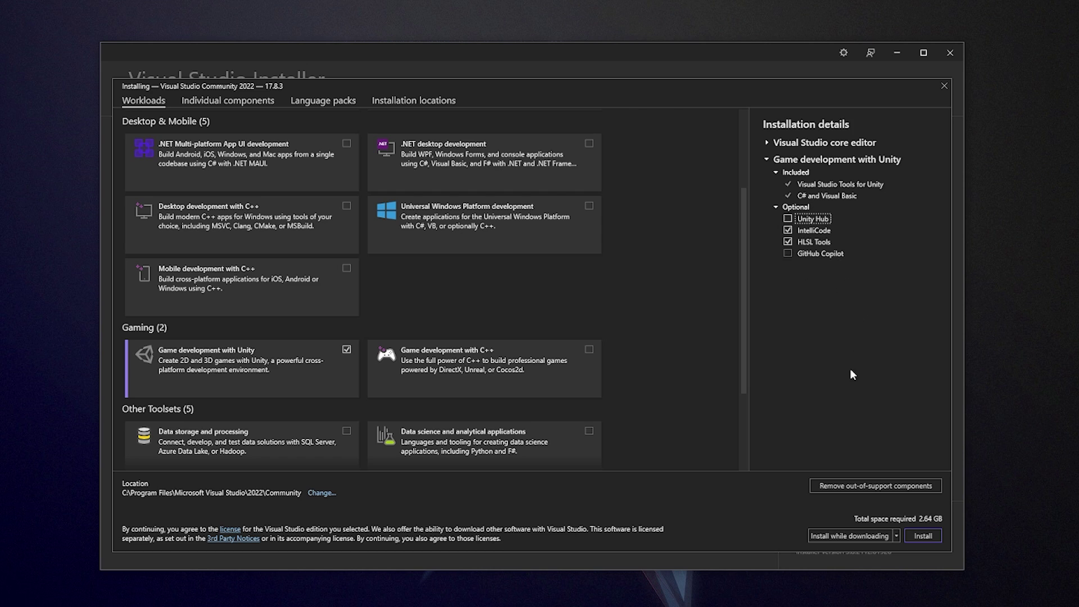
Install Visual Studio Community 2022 17.8.3, then close the Visual Studio Installer.
left_click(924, 536)
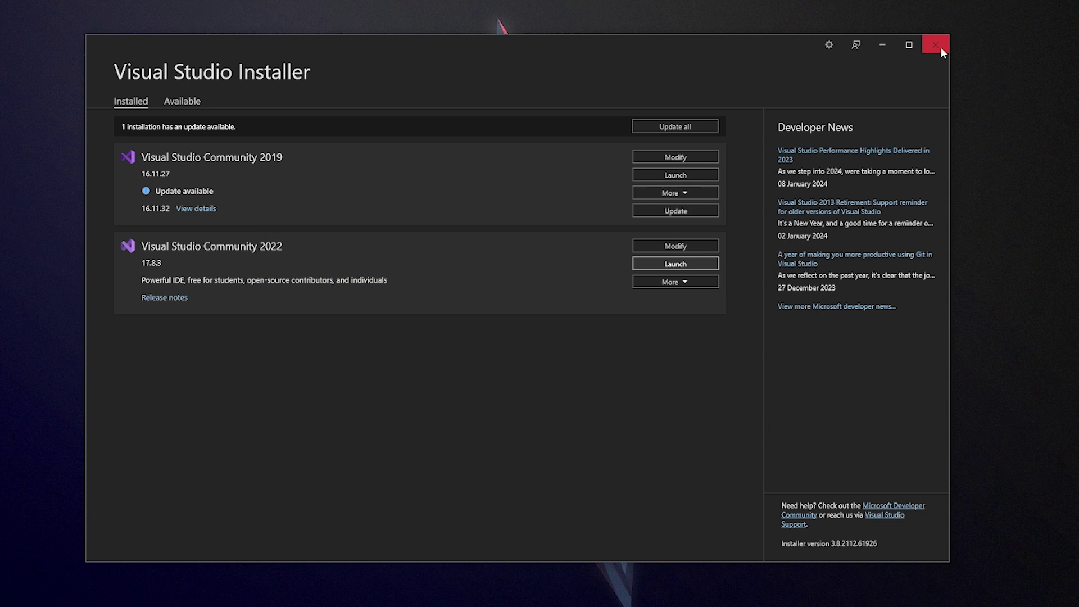
left_click(936, 45)
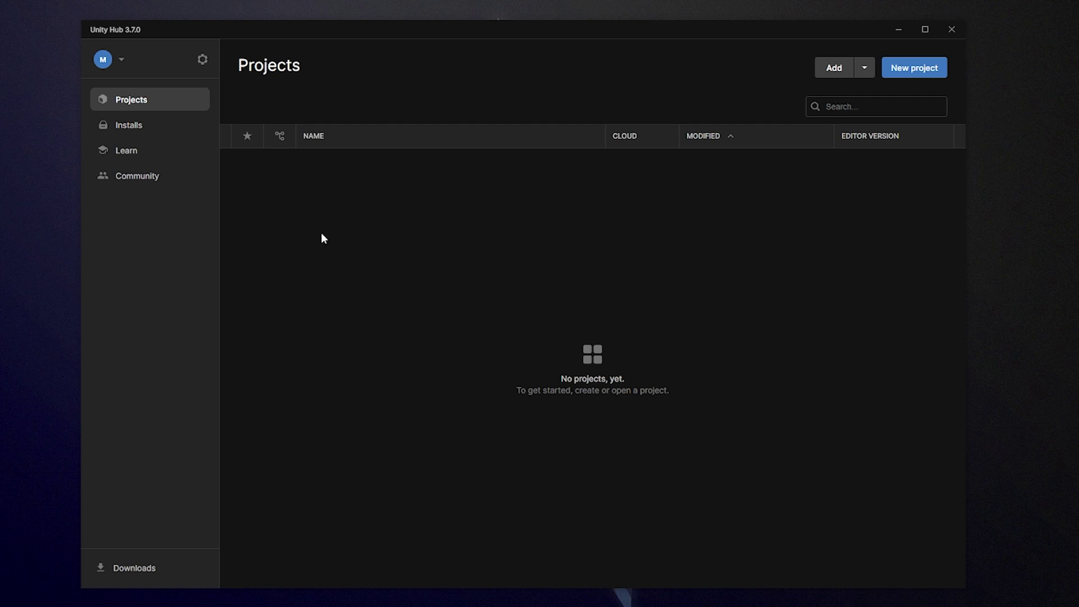
Browse the tutorials on Unity Hub's Learn page.
left_click(141, 156)
Start a new project and preview the 2D and 3D templates.
left_click(928, 70)
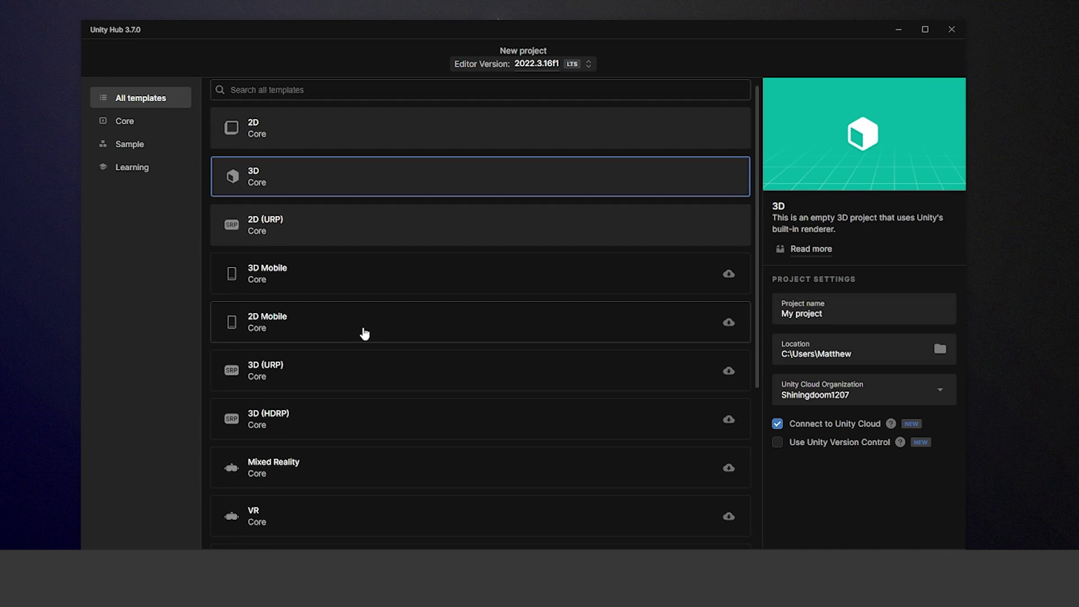
scroll(362, 337, "down", 5)
scroll(365, 367, "up", 6)
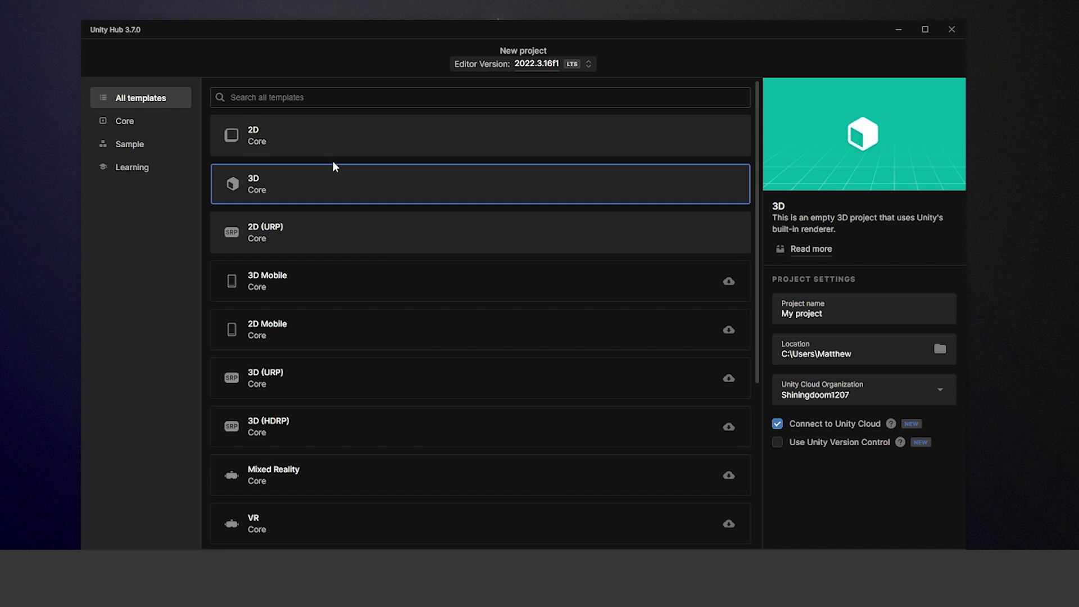
left_click(294, 145)
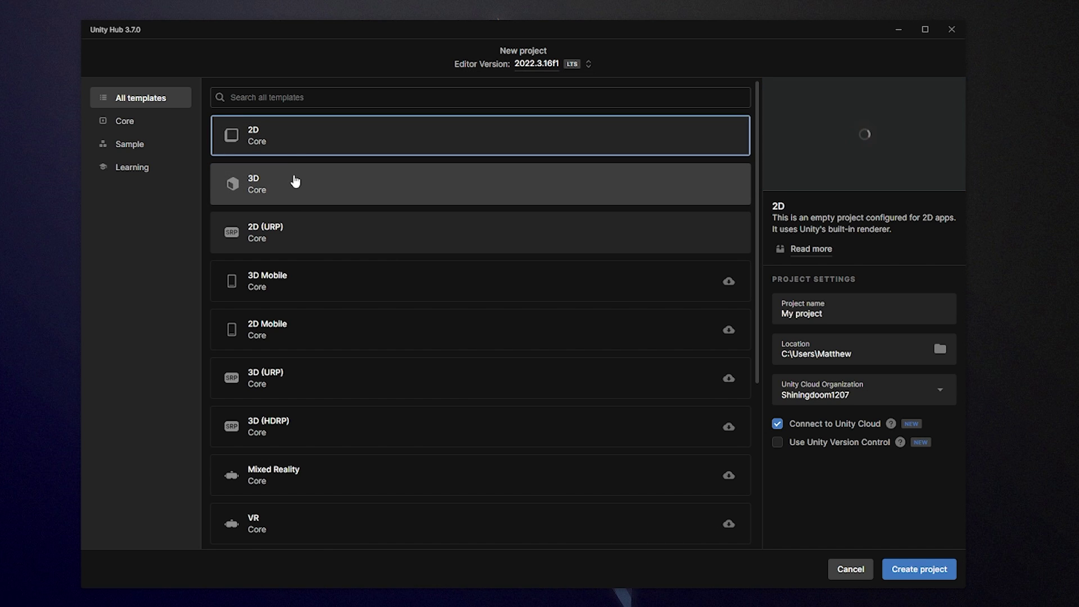
left_click(295, 181)
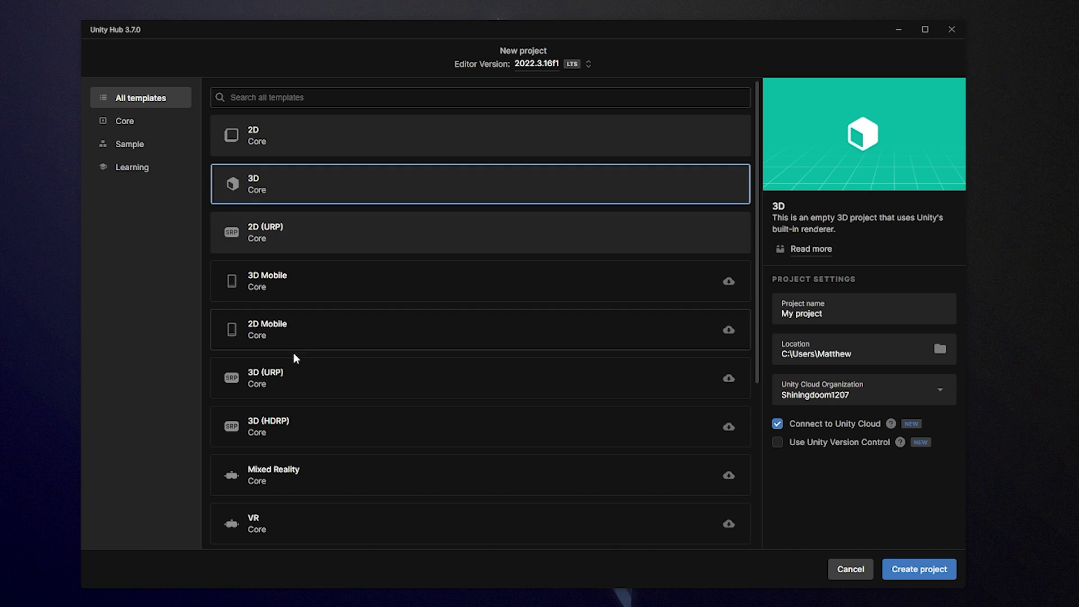
Download the 3D (URP) template, then reselect the plain 3D template.
left_click(293, 373)
left_click(285, 188)
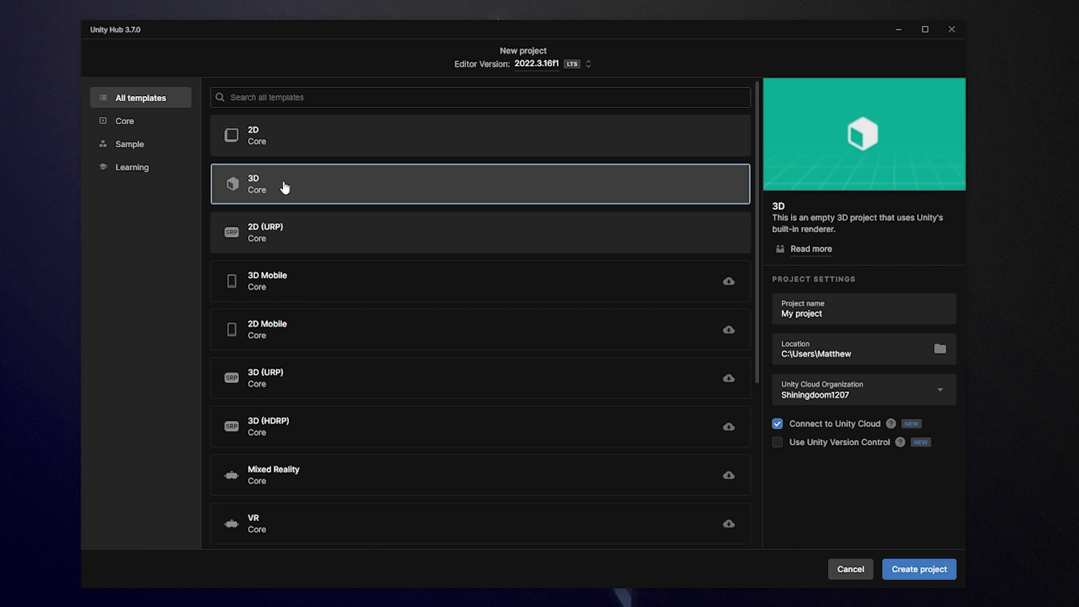
left_click(273, 382)
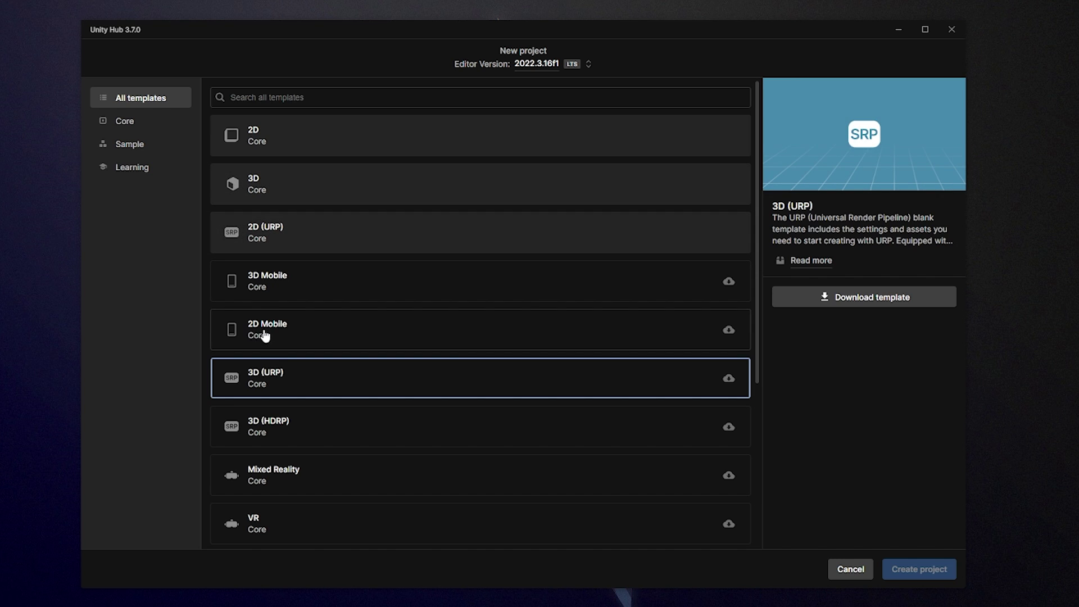
left_click(869, 298)
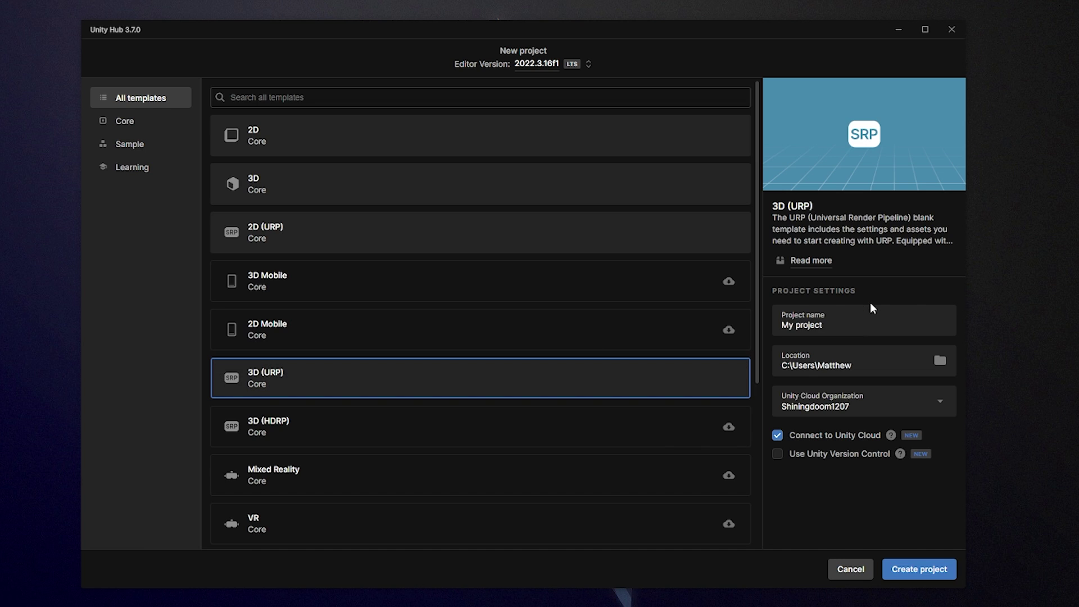
left_click(292, 191)
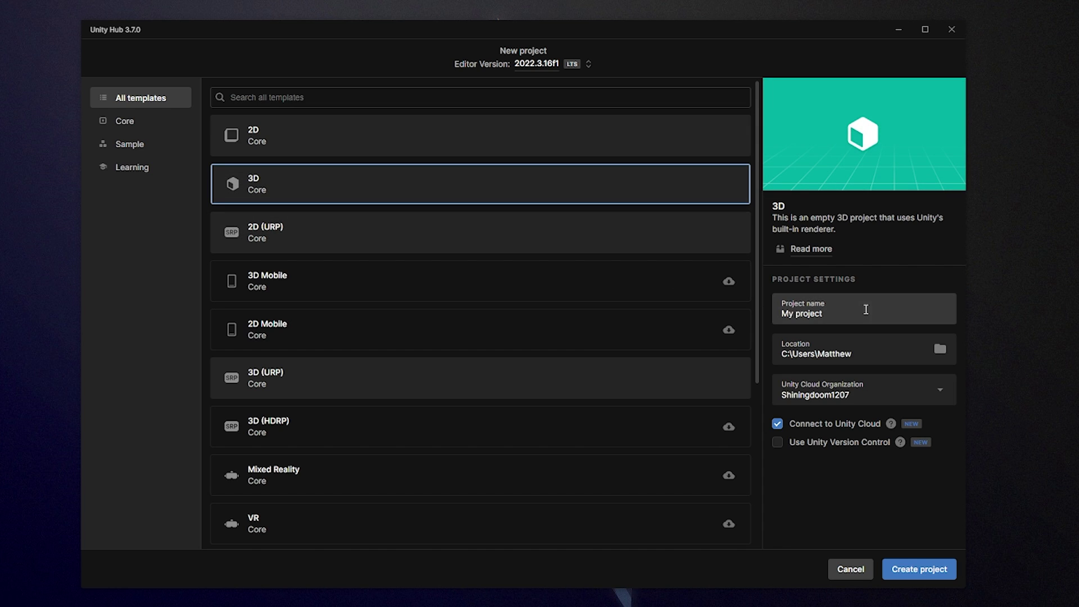
Keep editor 2022.3.16f1, disable Unity Cloud, and create the AwesomeProject project.
left_click(548, 65)
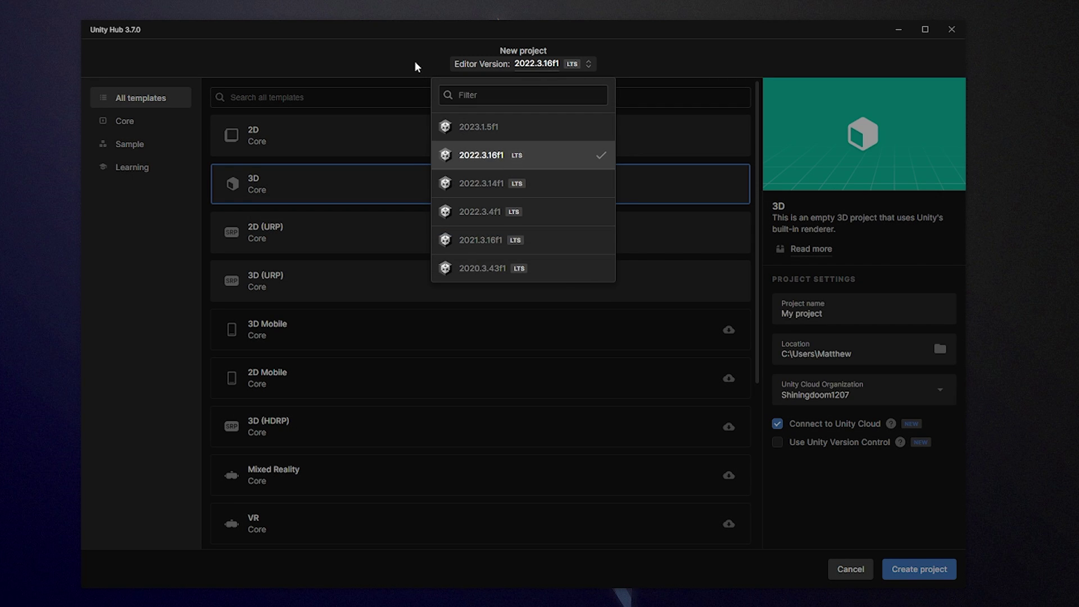
left_click(513, 179)
left_click(521, 65)
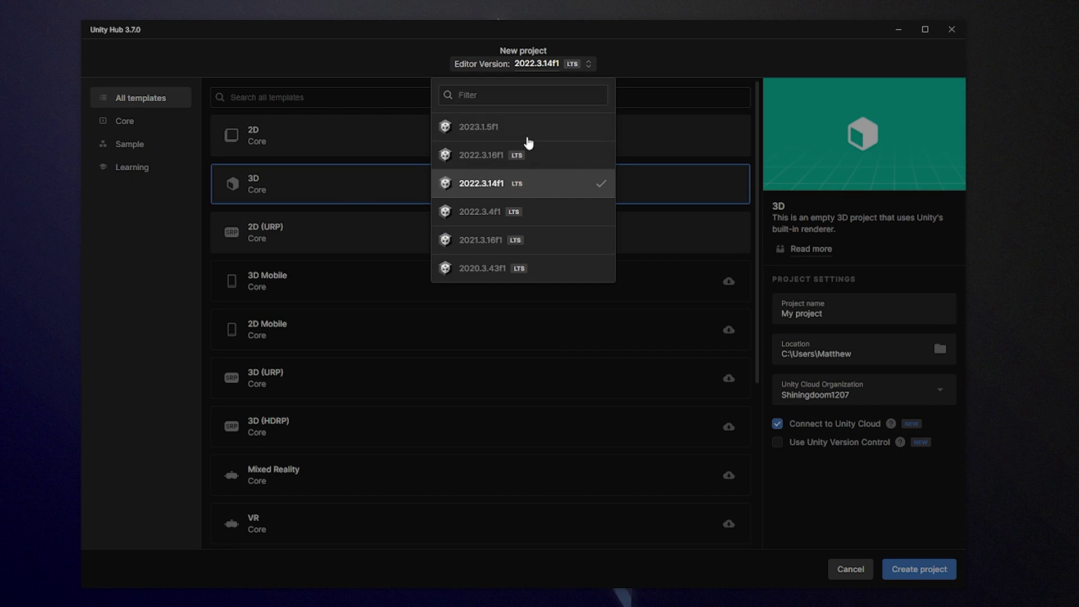
left_click(516, 156)
left_click(517, 67)
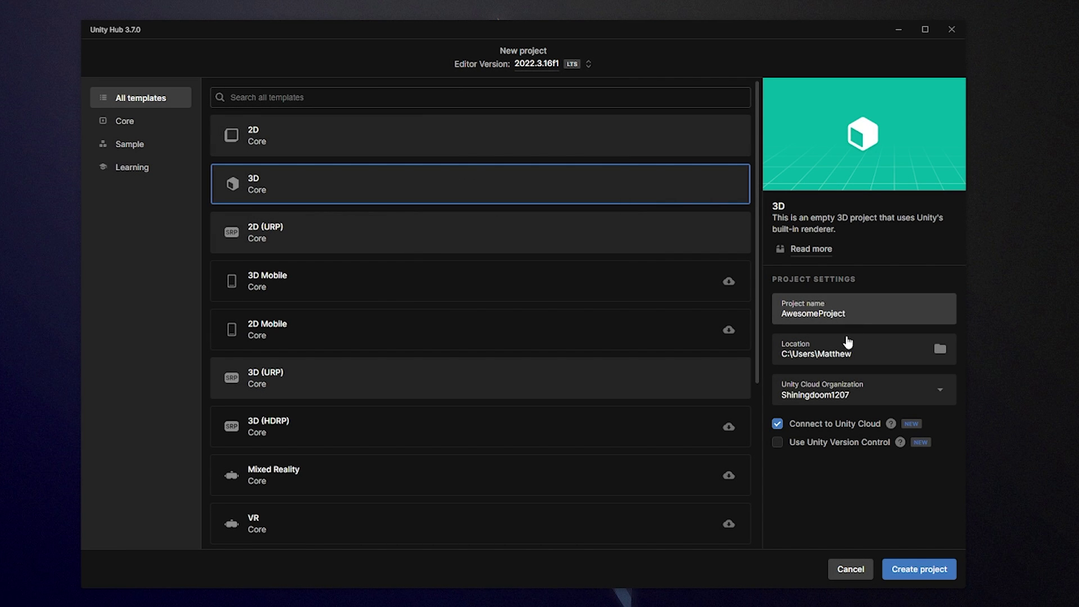
left_click(837, 430)
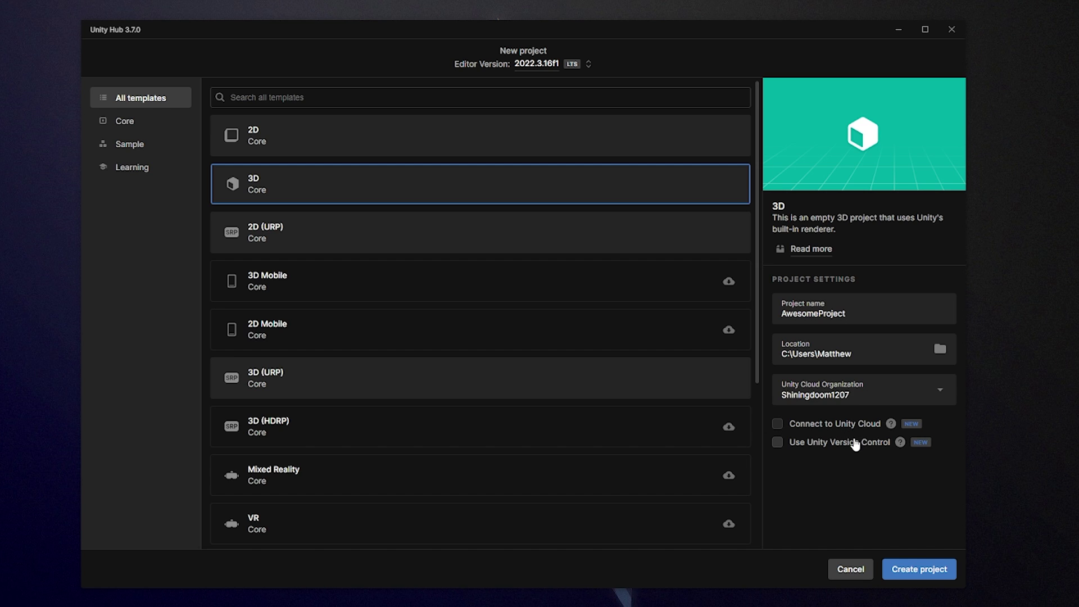
left_click(928, 571)
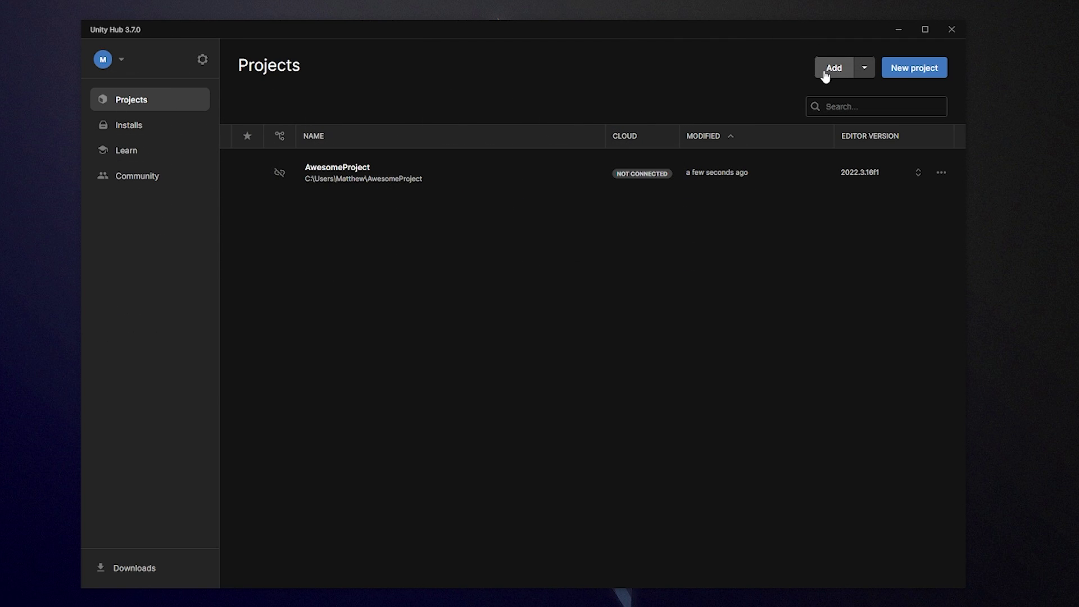
Open AwesomeProject in the Unity 2022.3.16f1 editor from the Projects list.
left_click(825, 73)
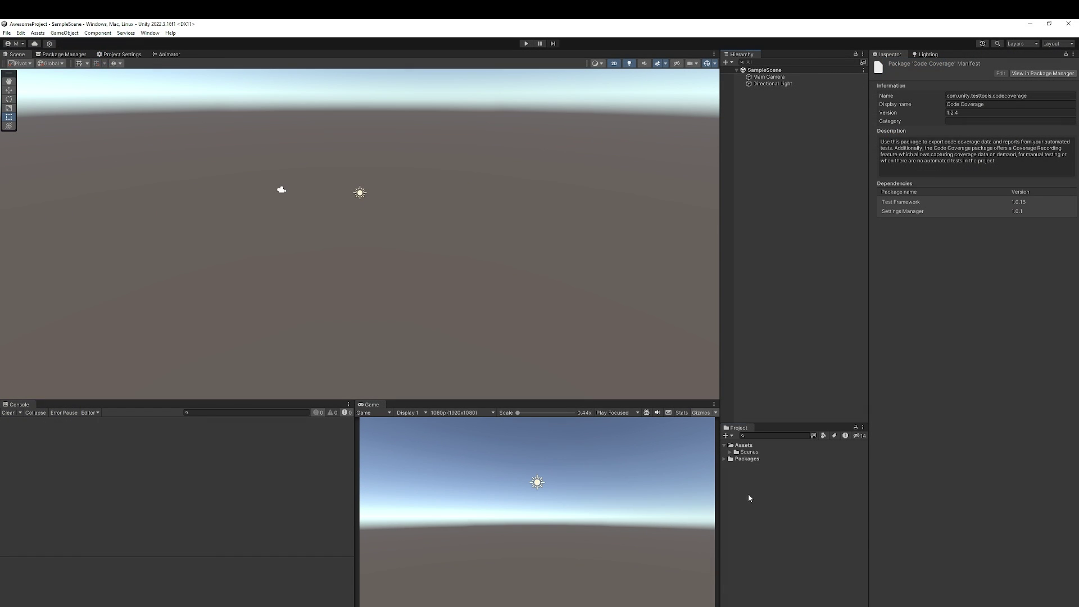
Create a TestScript C# script in Assets and open it in Visual Studio.
right_click(747, 493)
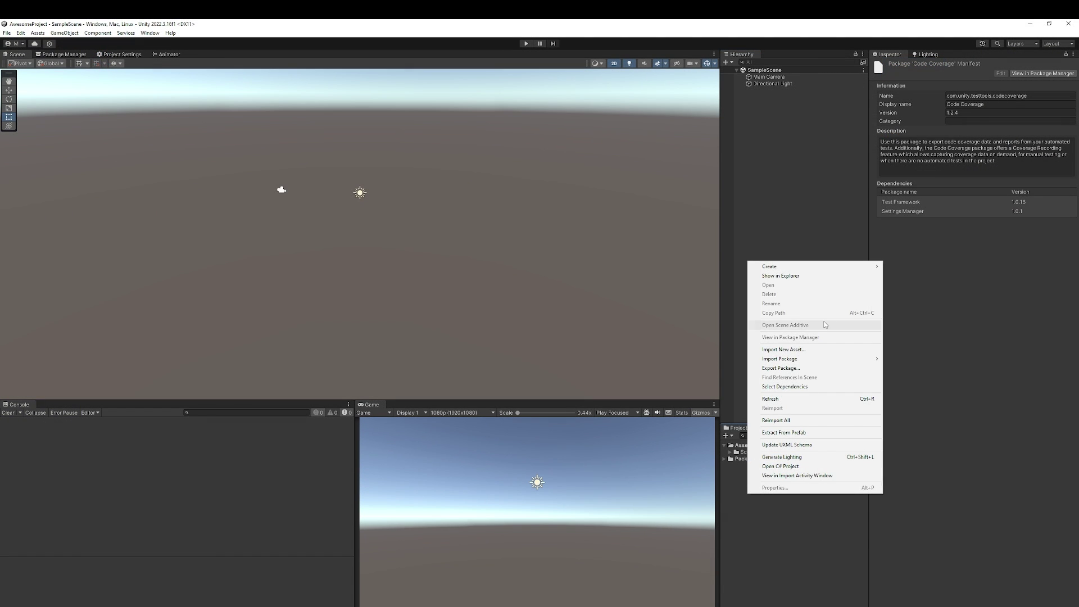
mouse_move(775, 266)
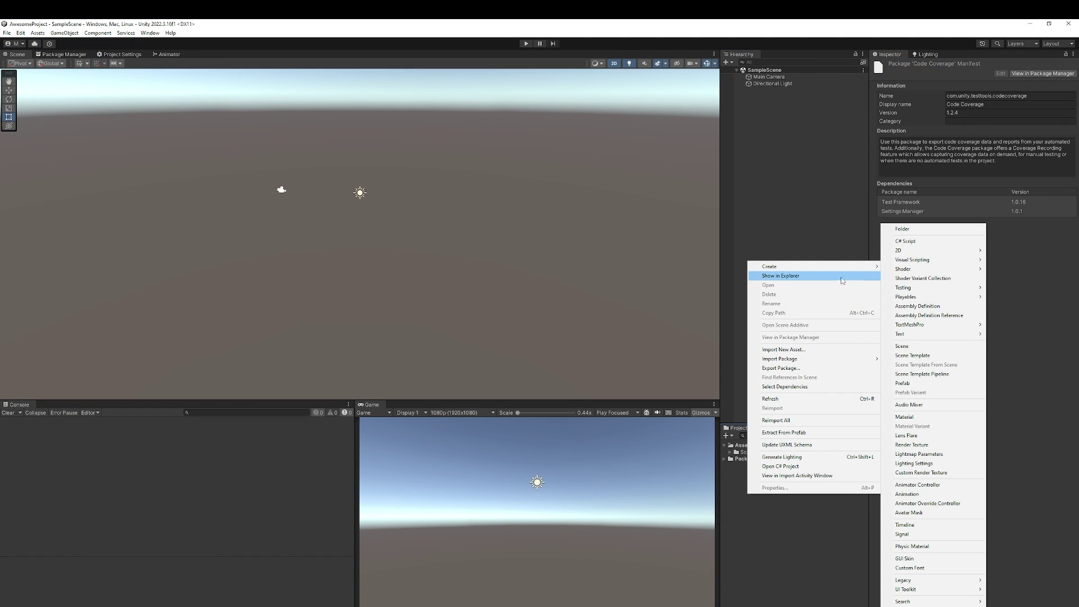
left_click(905, 241)
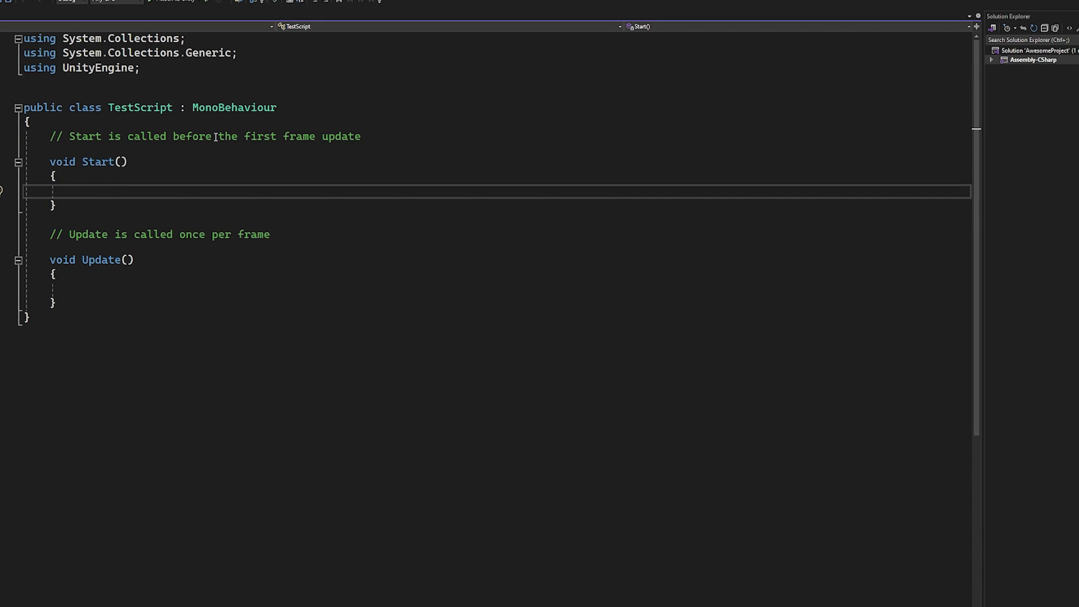
type("deb")
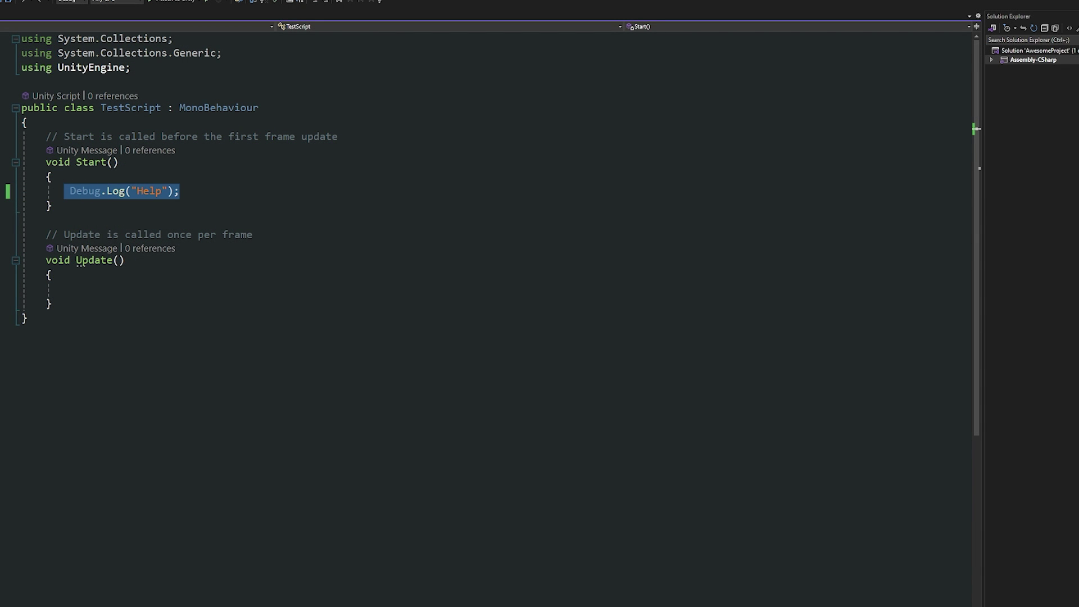
Replace the Help log in Start() with Debug.Log("THIS IS WORKING");.
key("BackSpace")
type("Debug.Log")
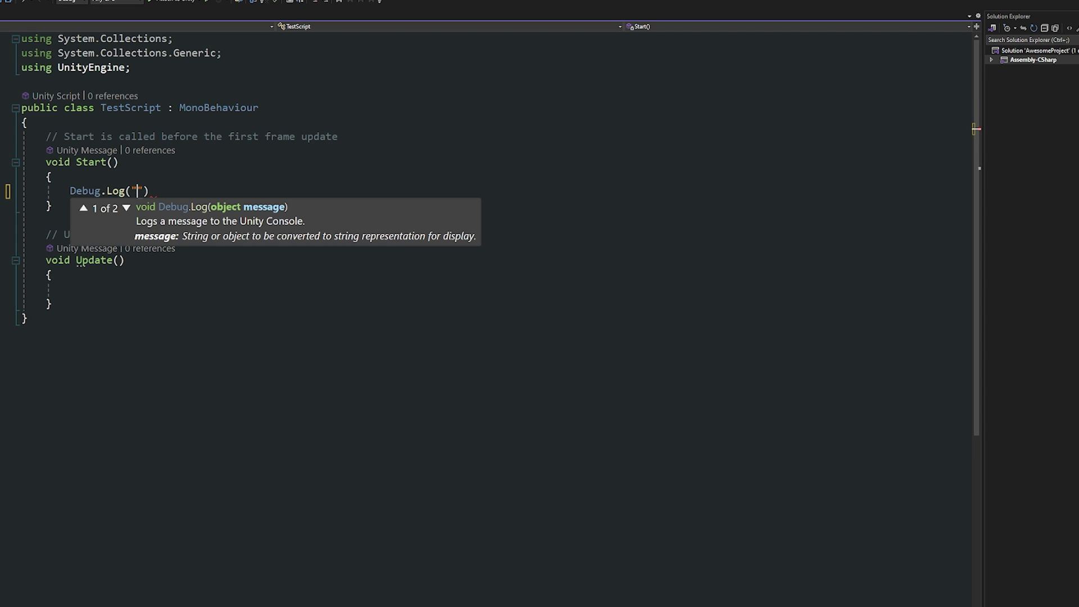
type("HIS IS WORKING\"")
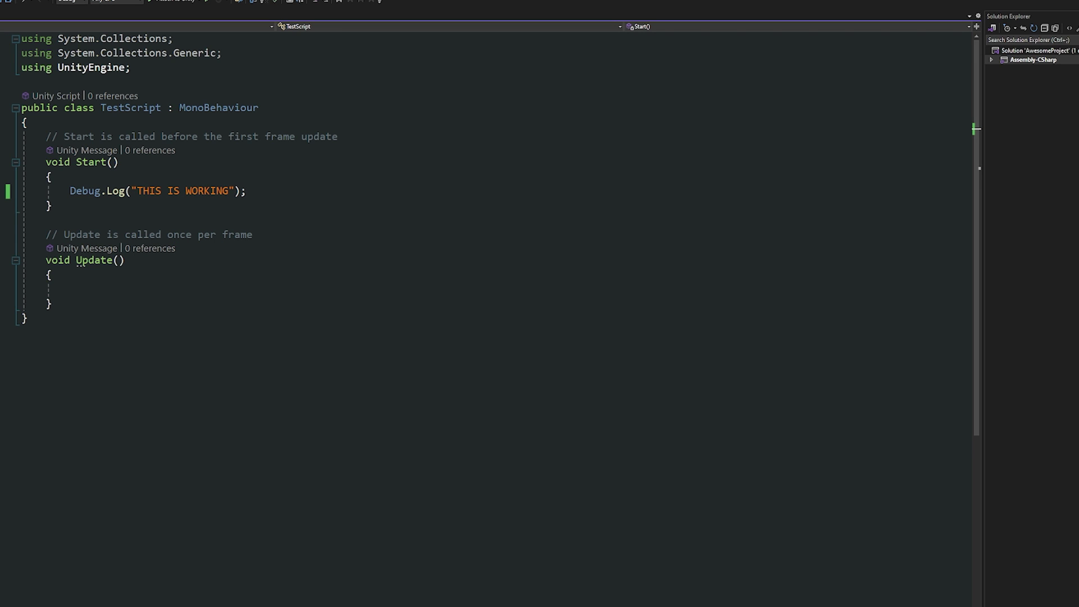
Run the scene in Play mode and check the "THIS IS WORKING" Console message.
key("alt+Tab")
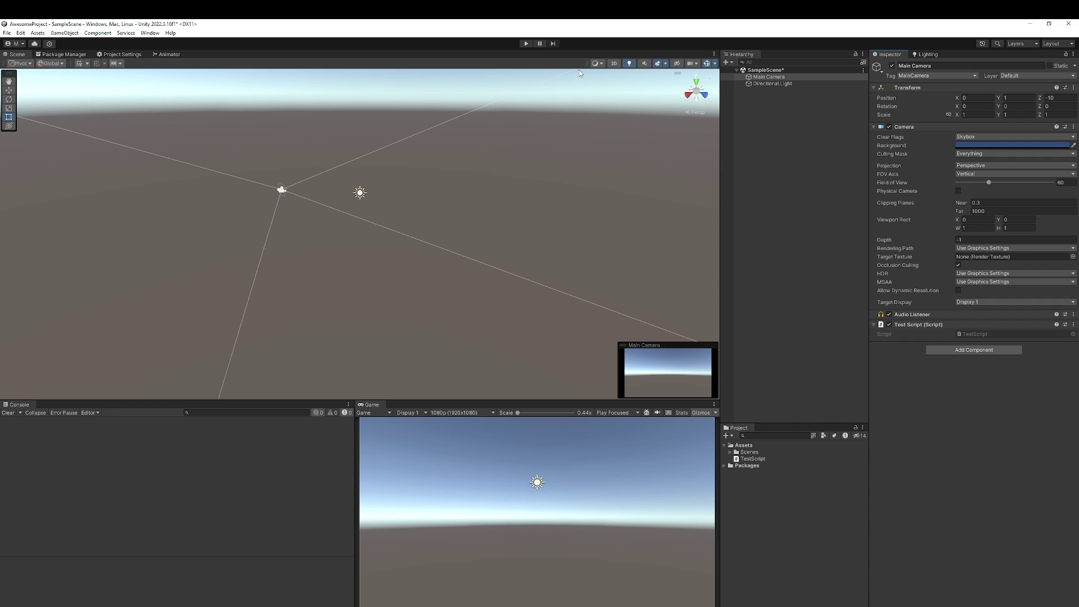
left_click(526, 44)
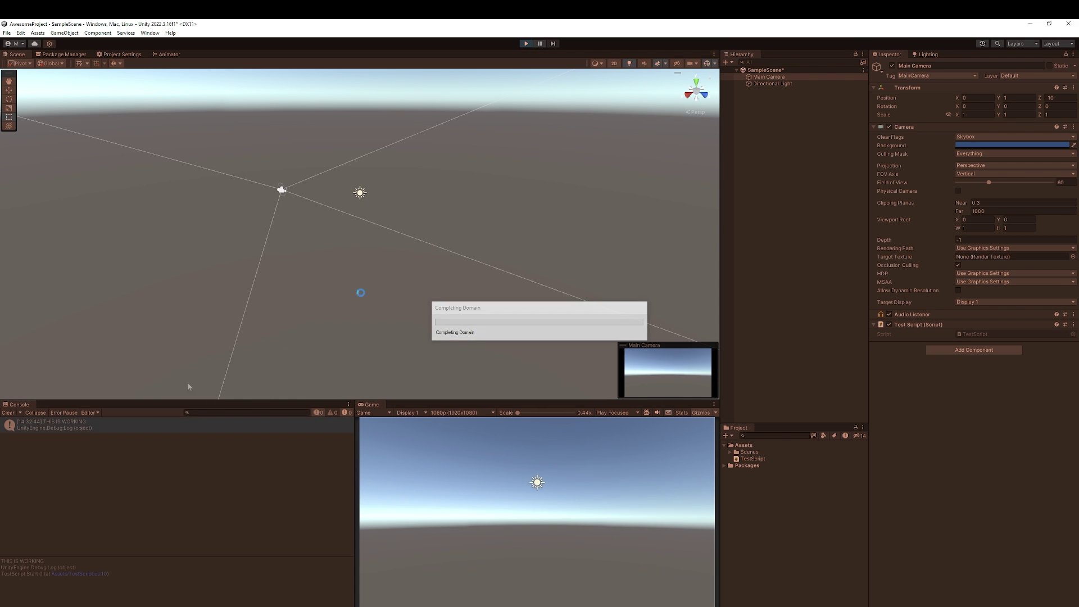
left_click(58, 429)
left_click(759, 504)
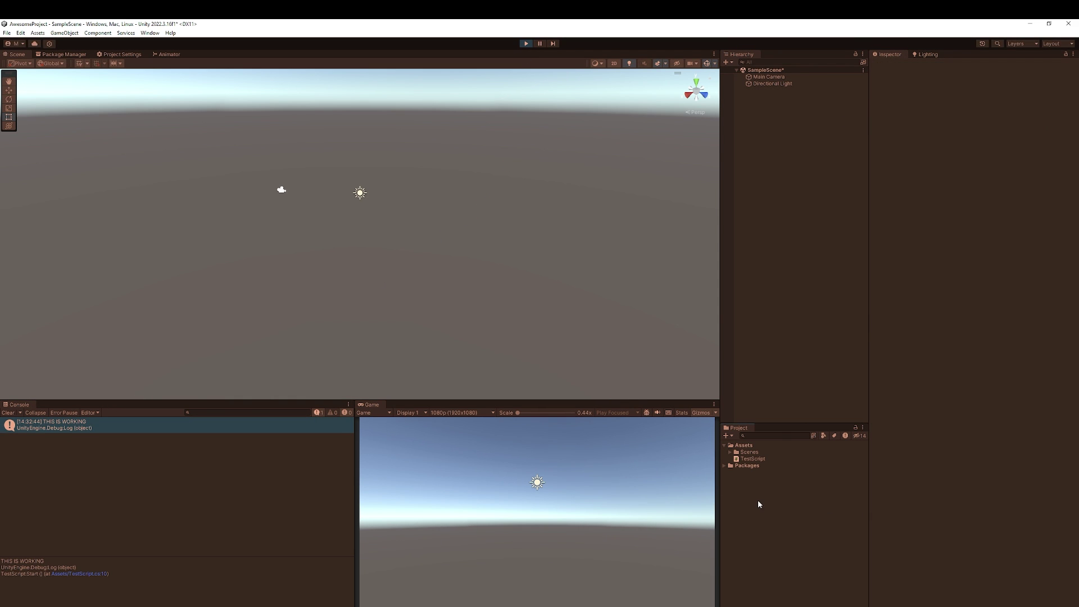